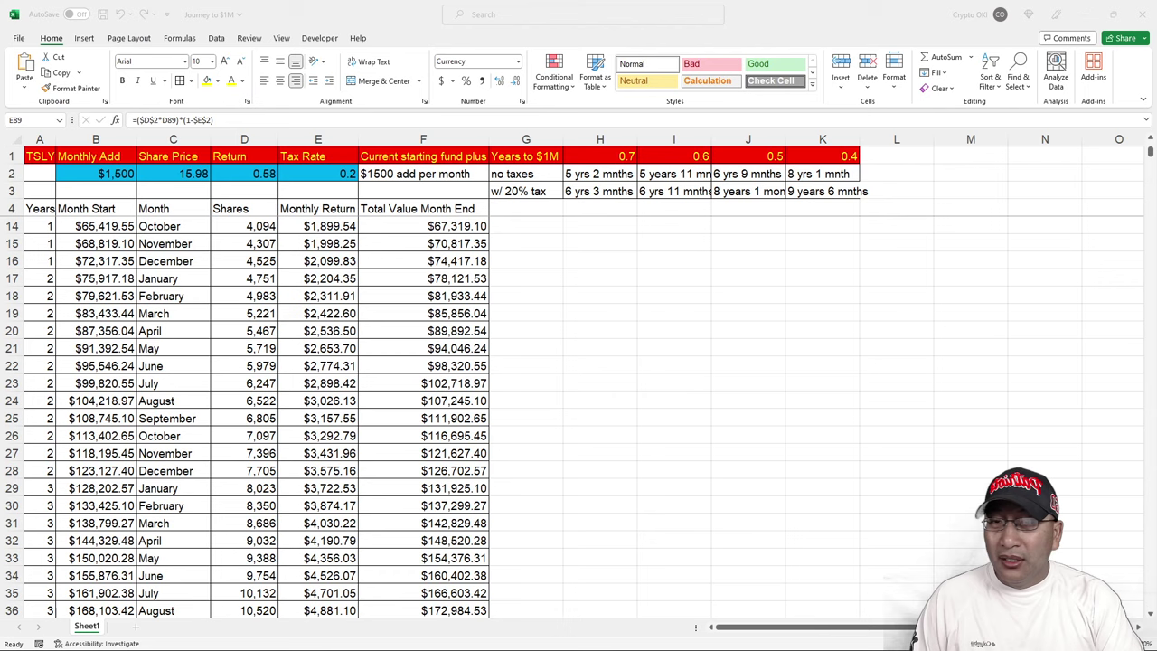
{"action": "scroll", "coordinate": [571, 443], "scroll_direction": "up", "scroll_amount": 3}
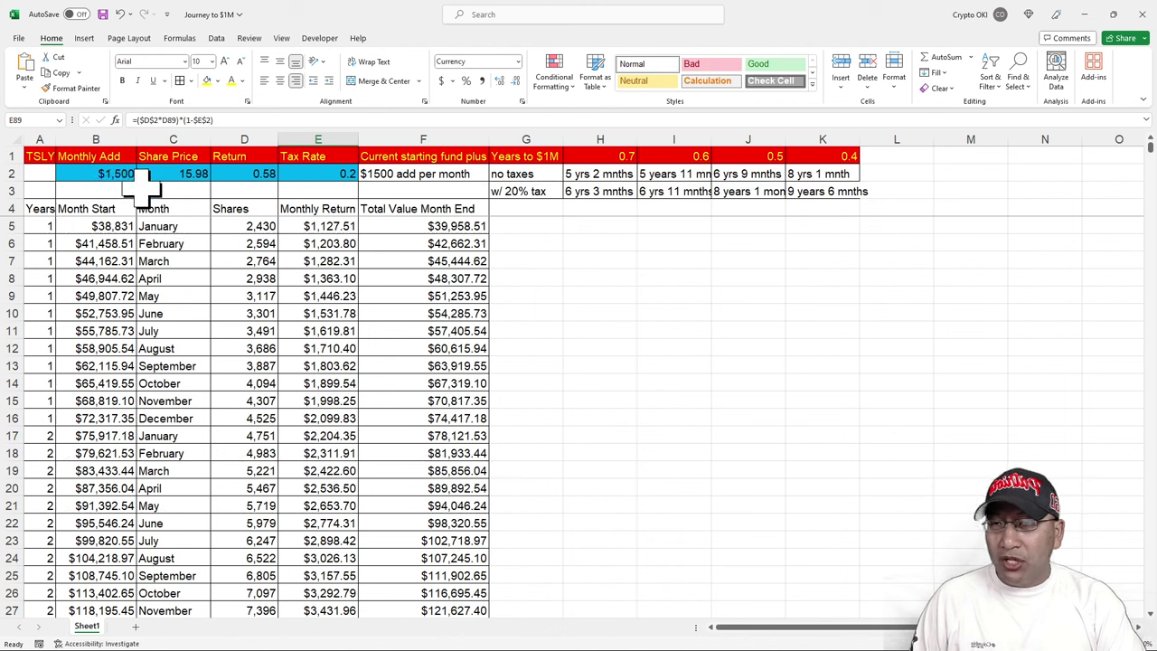
{"action": "left_click", "coordinate": [104, 172]}
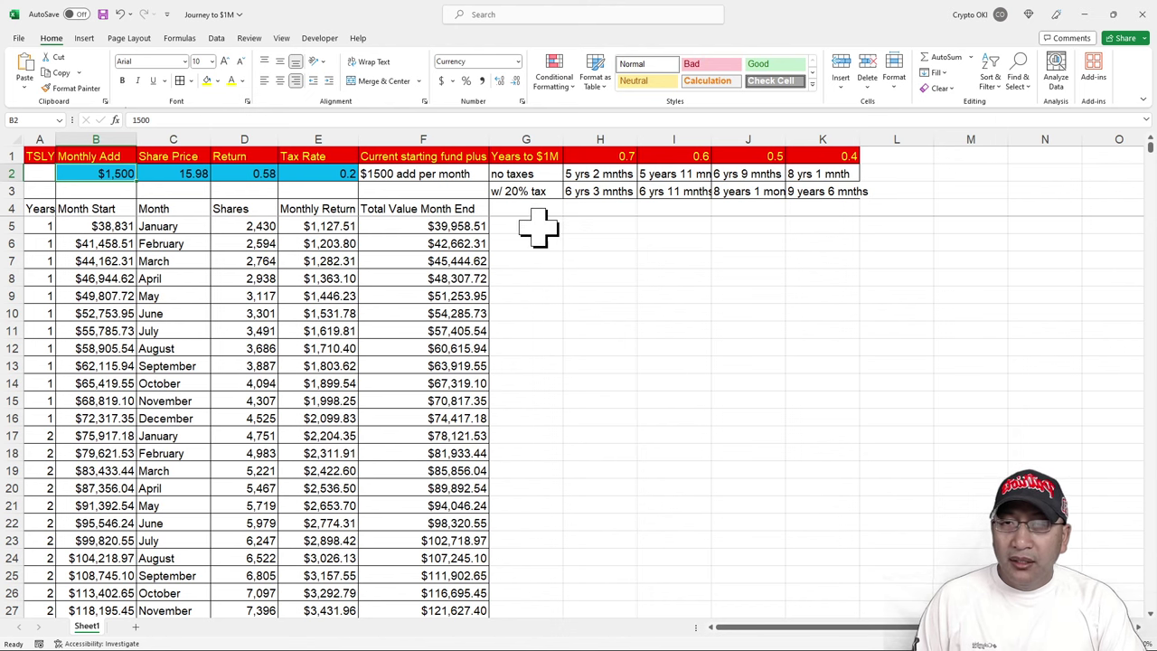
- Clear the 0.2 tax rate from E2 so the projection recalculates untaxed
{"action": "left_click", "coordinate": [352, 173]}
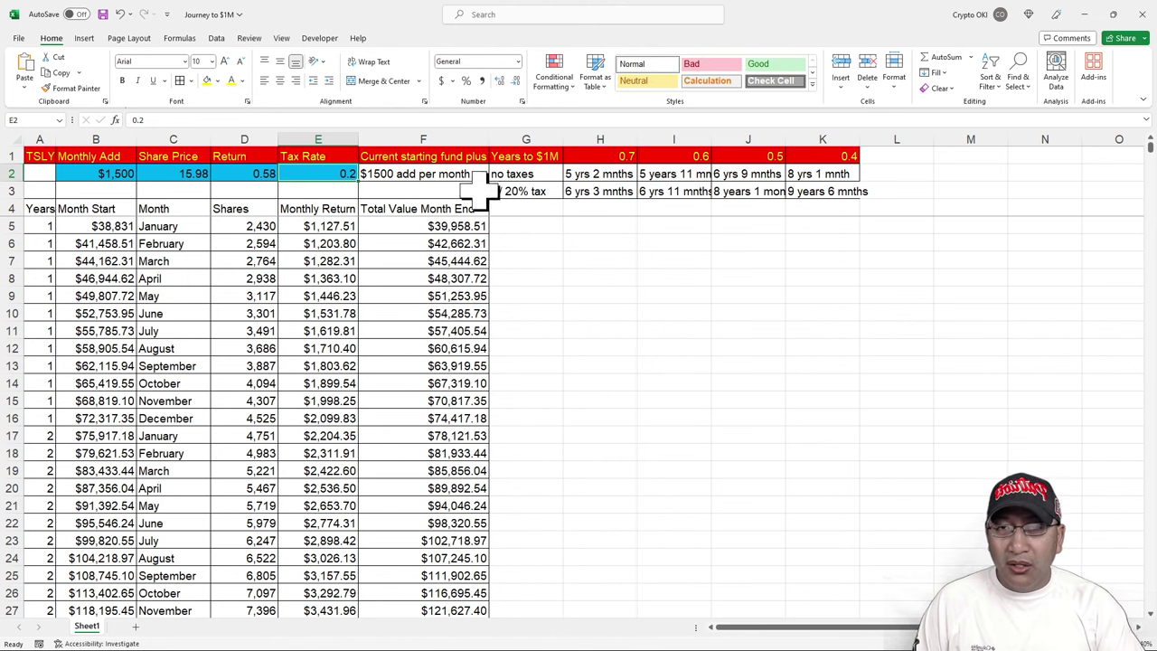
{"action": "left_click", "coordinate": [448, 157]}
{"action": "left_click", "coordinate": [348, 174]}
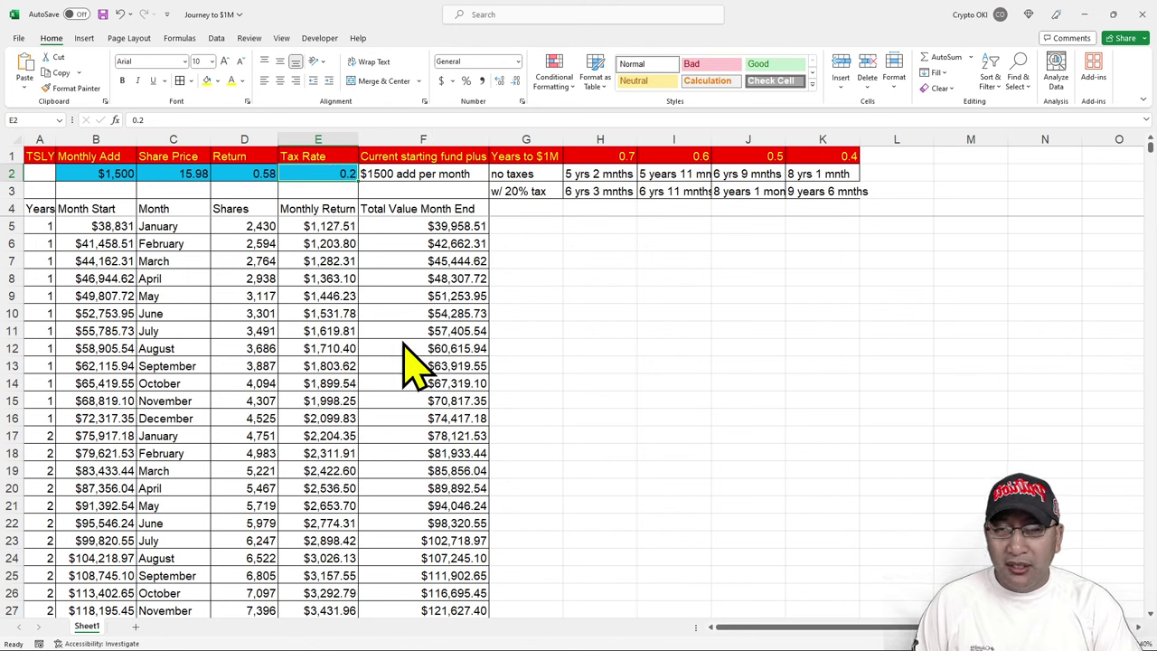
{"action": "key", "text": "Delete"}
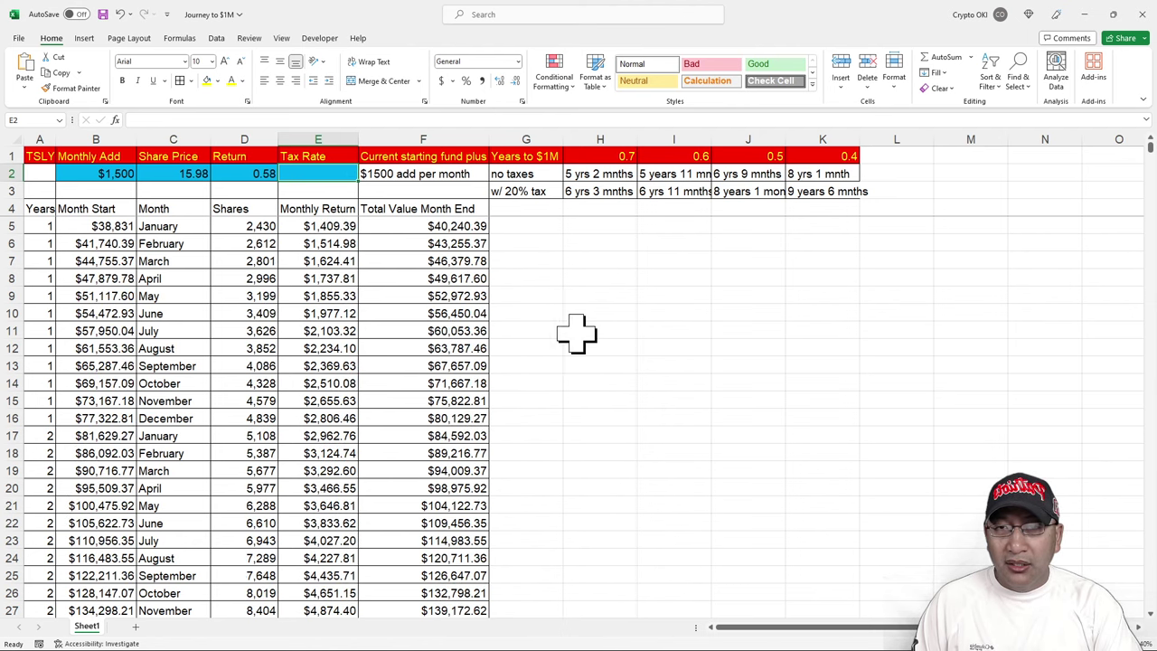
{"action": "left_click", "coordinate": [579, 331]}
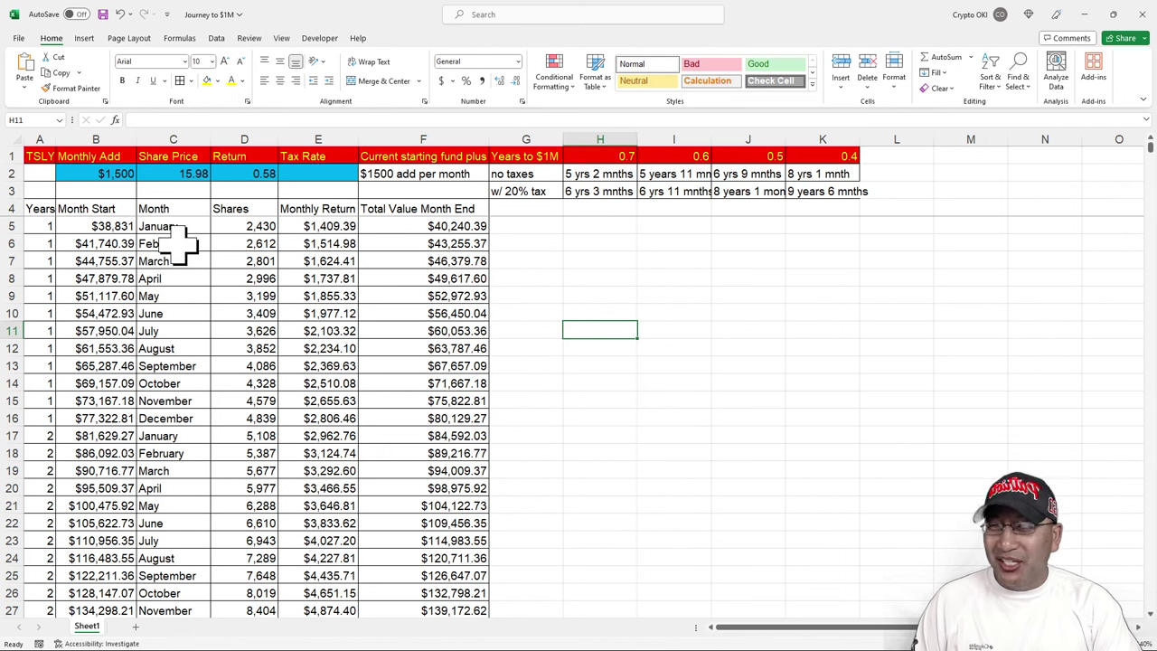
{"action": "left_click", "coordinate": [616, 278]}
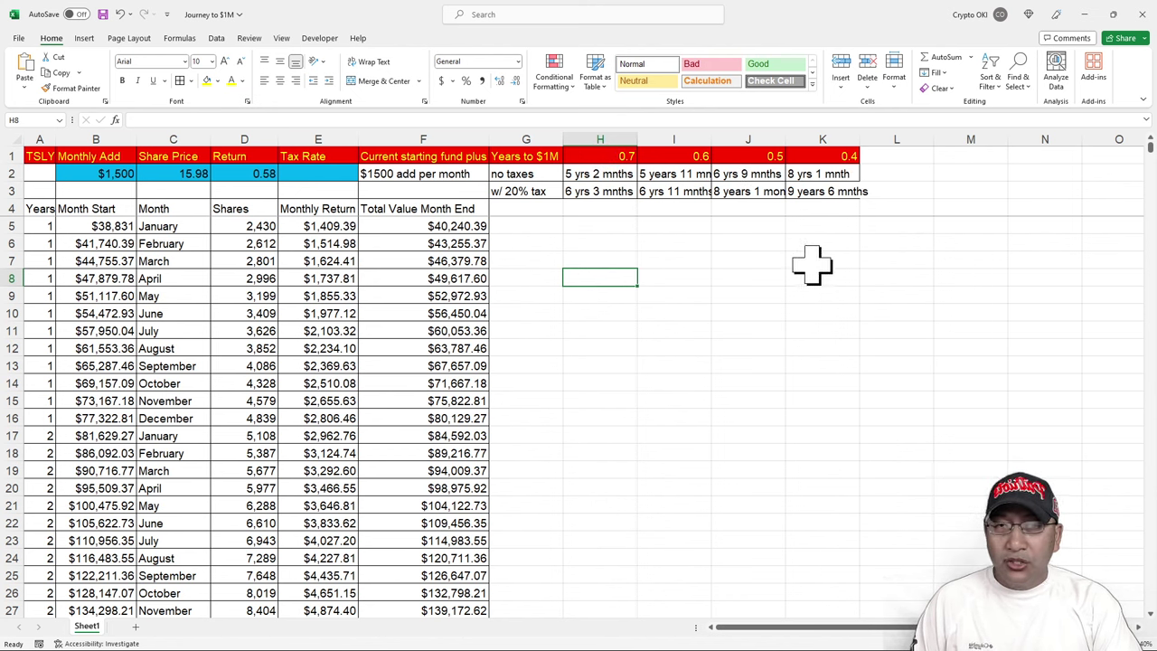
- Change the return rate in D2 to 0.70
{"action": "left_click", "coordinate": [254, 170]}
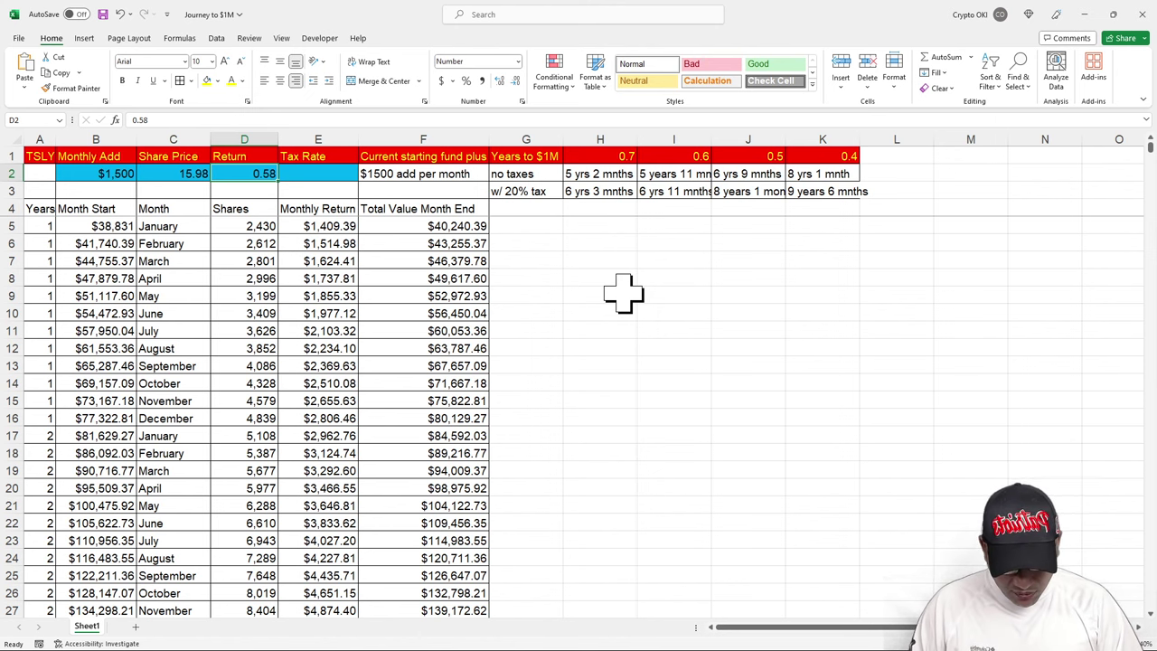
{"action": "type", "text": ".70"}
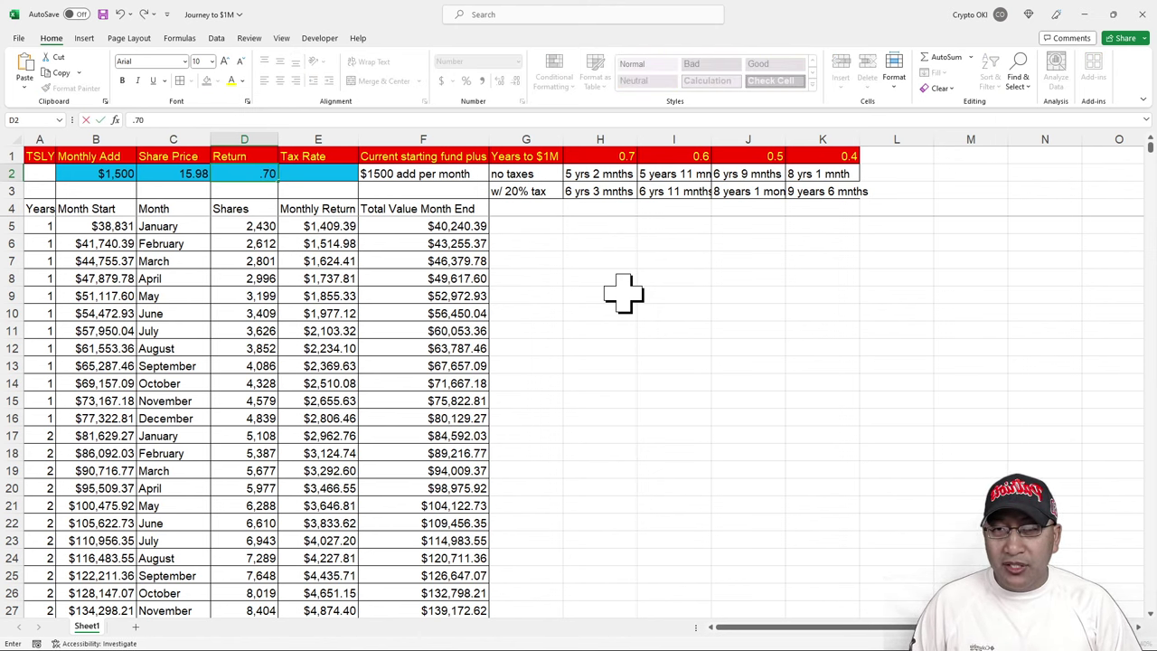
{"action": "key", "text": "Return"}
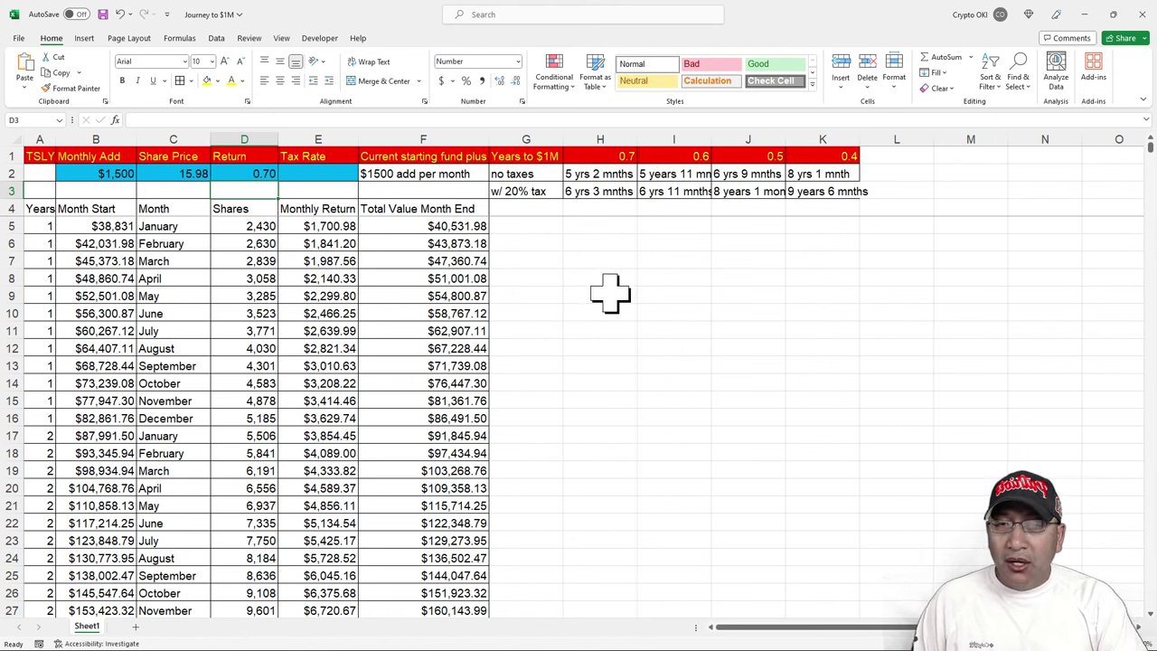
- Review the Years to $1M table, e.g. 5 yrs 2 mnths at 0.7, ending on G6
{"action": "left_click", "coordinate": [558, 330]}
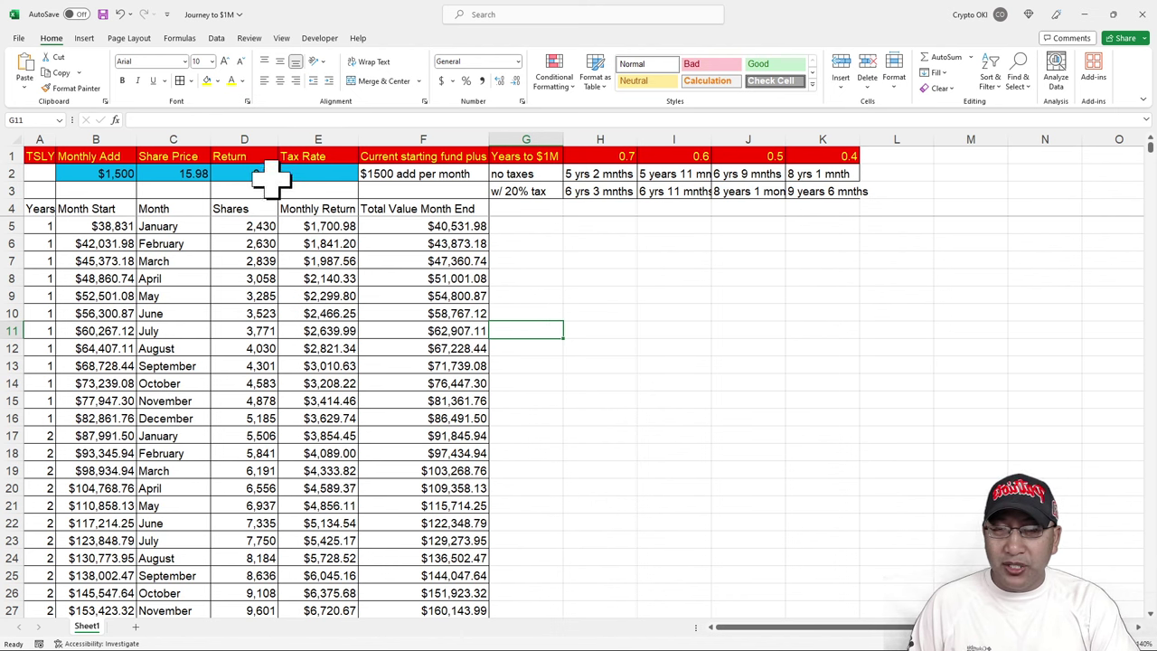
{"action": "left_click", "coordinate": [554, 261]}
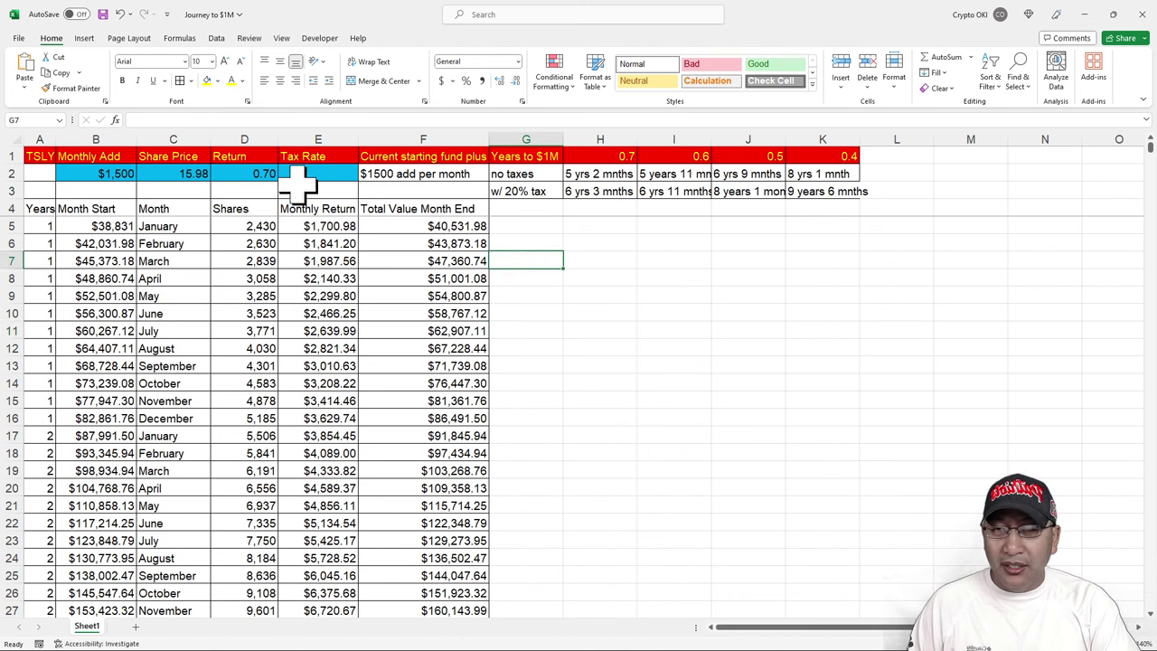
{"action": "left_click", "coordinate": [573, 238]}
{"action": "left_click", "coordinate": [529, 226]}
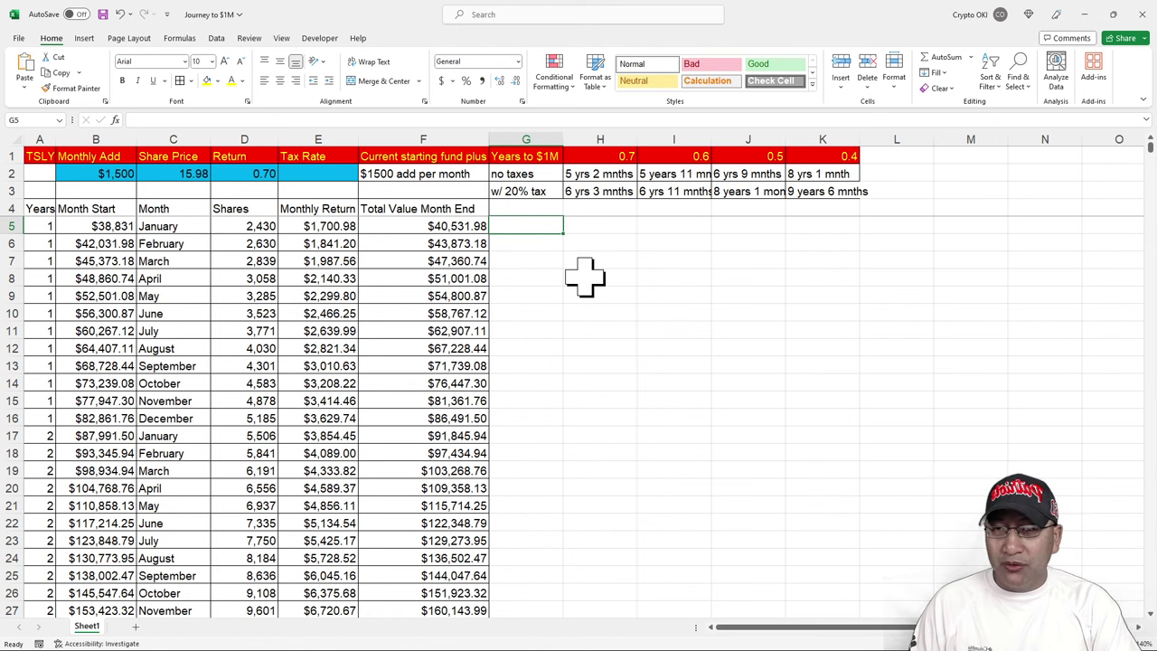
{"action": "left_click", "coordinate": [535, 244]}
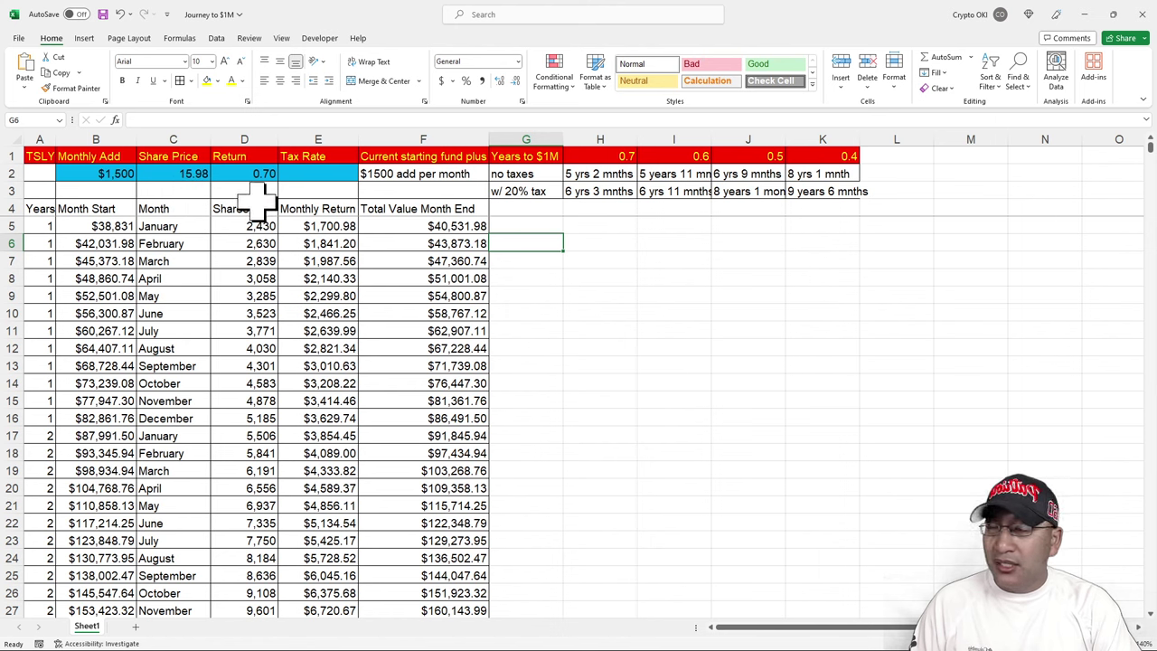
{"action": "left_click", "coordinate": [546, 282]}
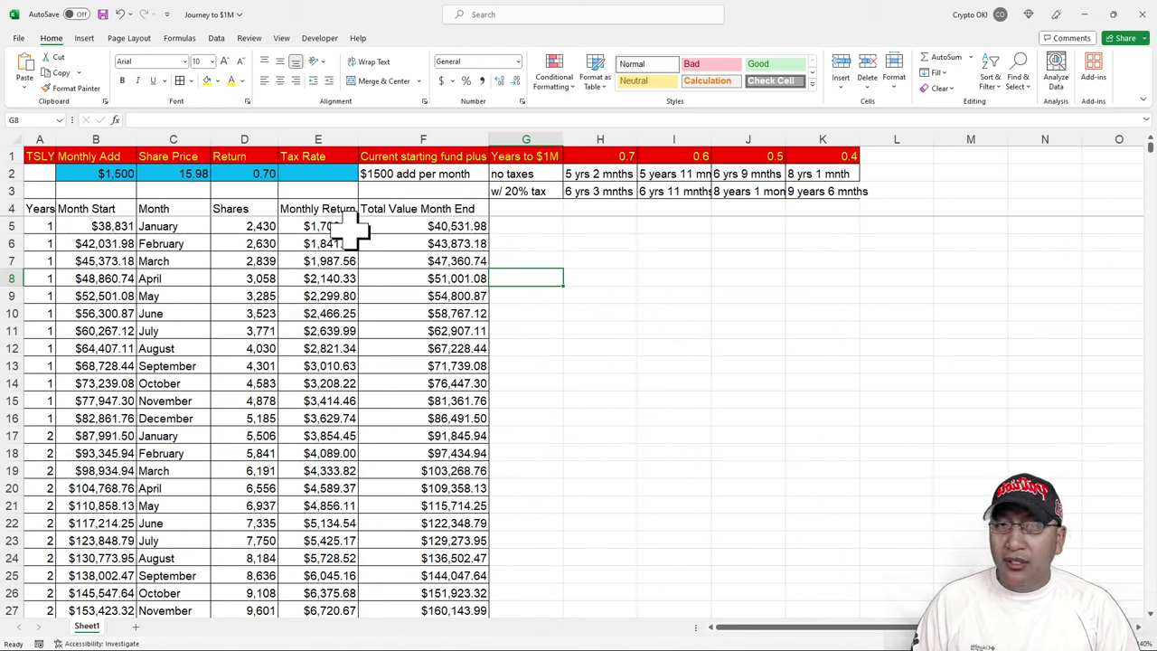
{"action": "left_click", "coordinate": [532, 245]}
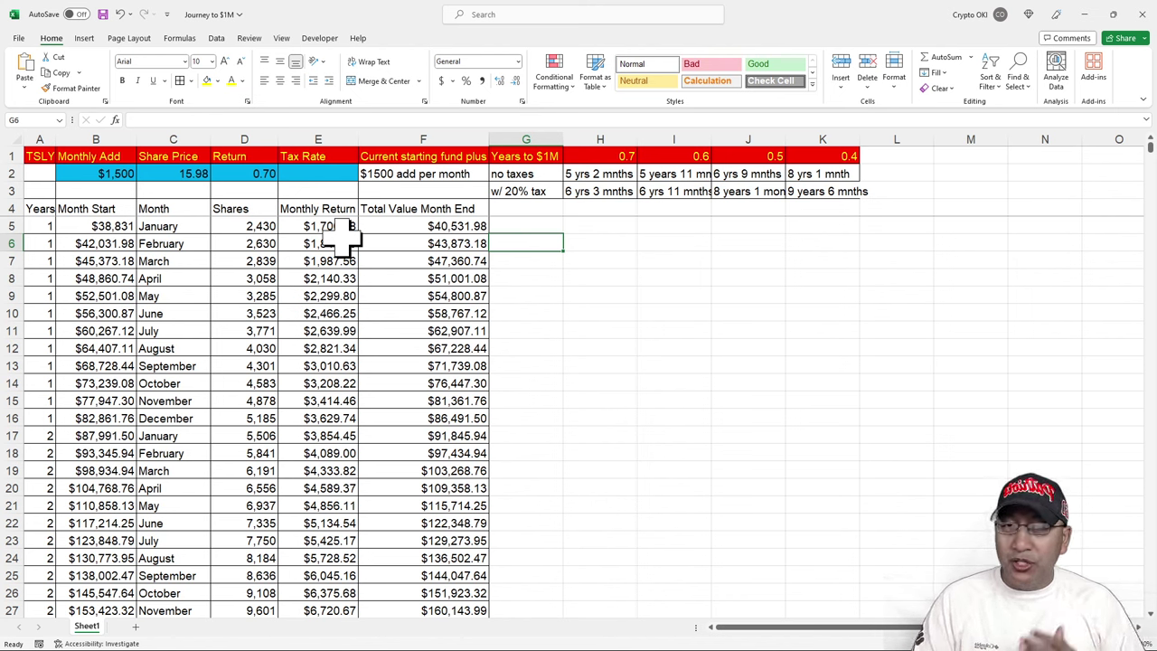
{"action": "left_click", "coordinate": [427, 228]}
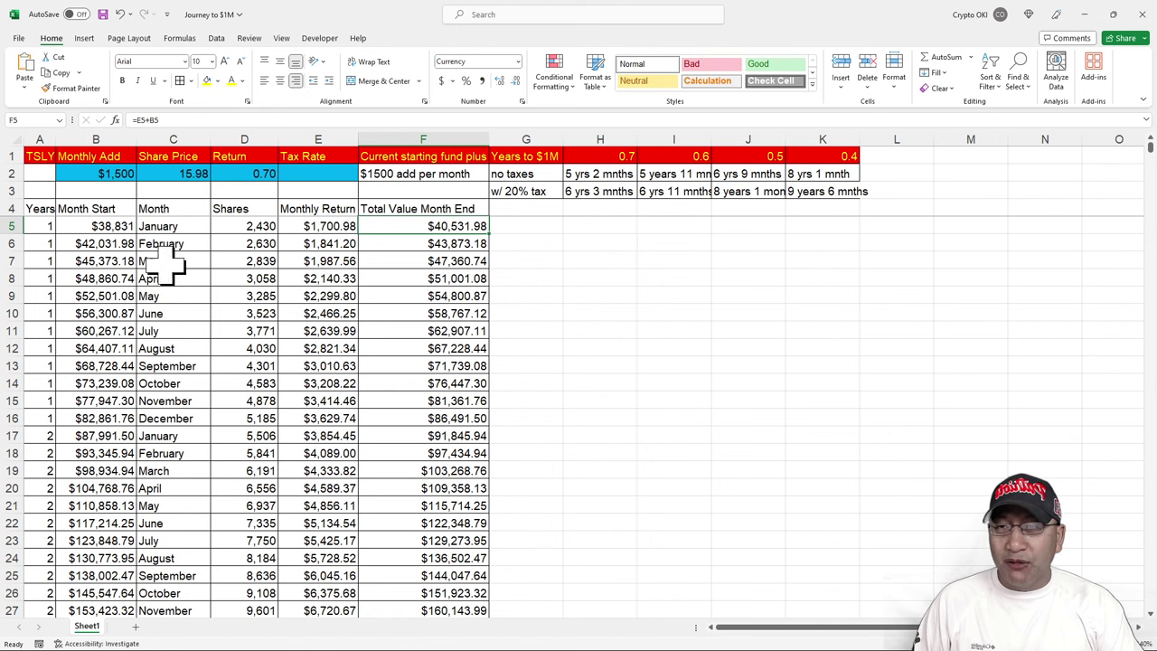
{"action": "left_click", "coordinate": [108, 242]}
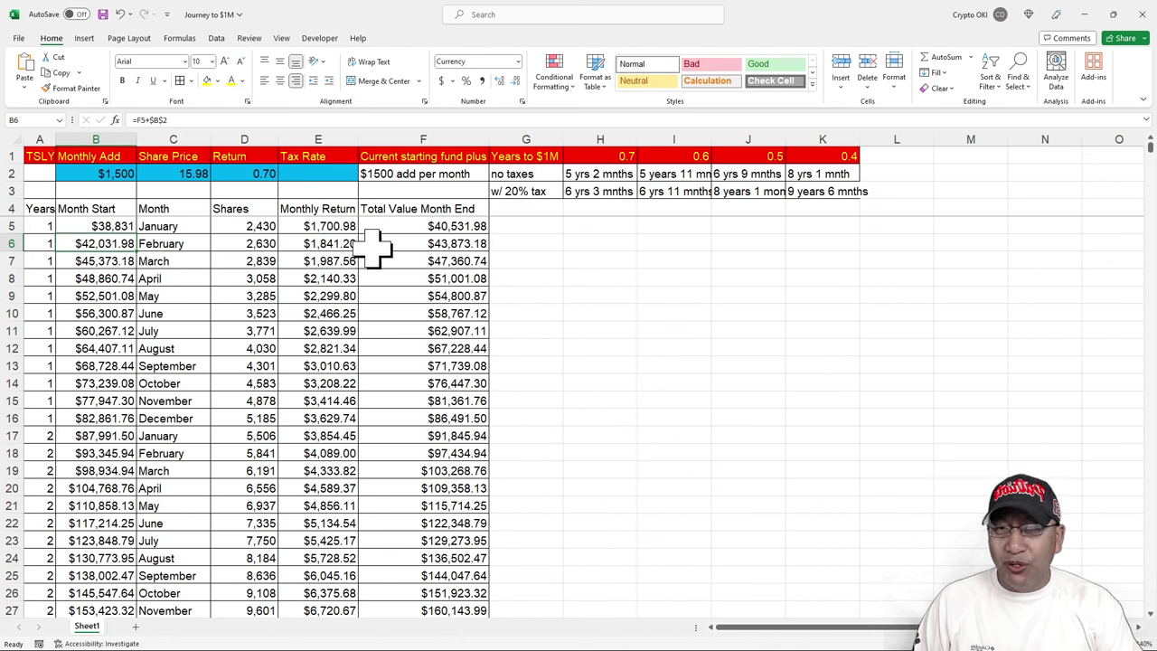
{"action": "left_click", "coordinate": [483, 244]}
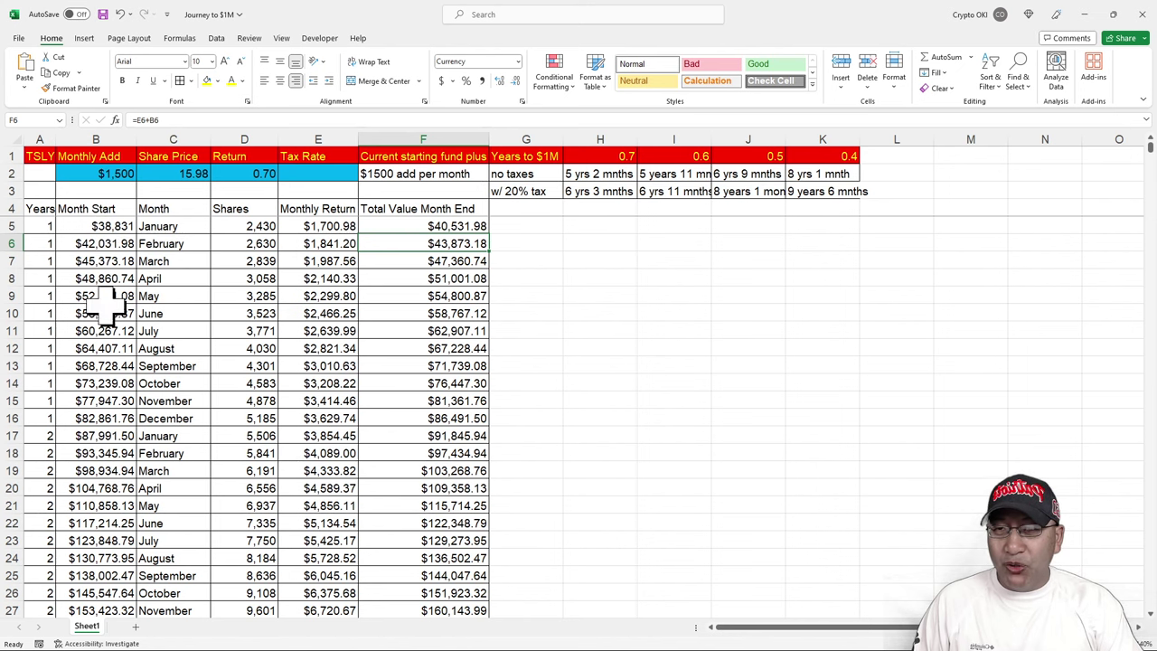
{"action": "left_click", "coordinate": [113, 418]}
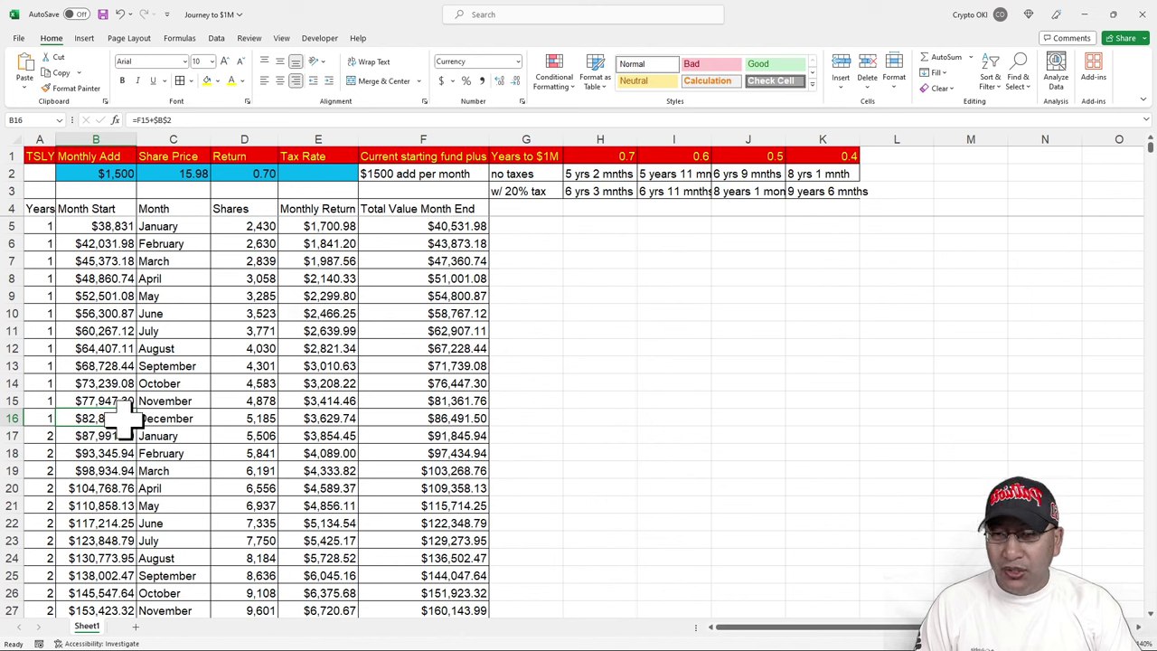
{"action": "left_click", "coordinate": [253, 419]}
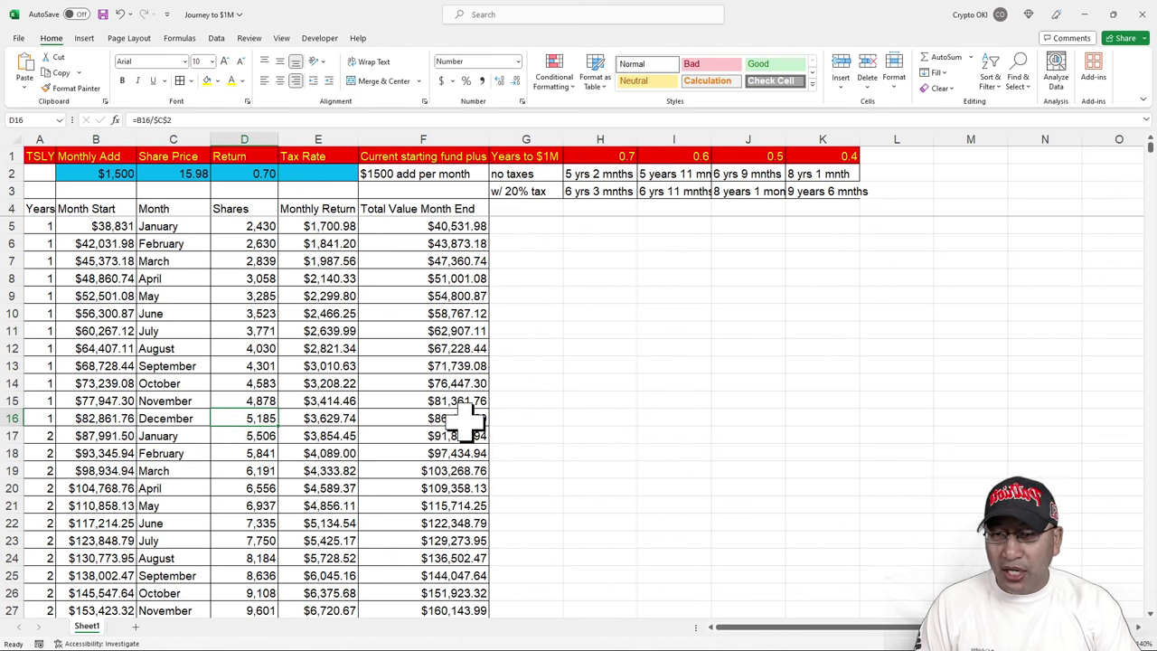
{"action": "left_click", "coordinate": [349, 419]}
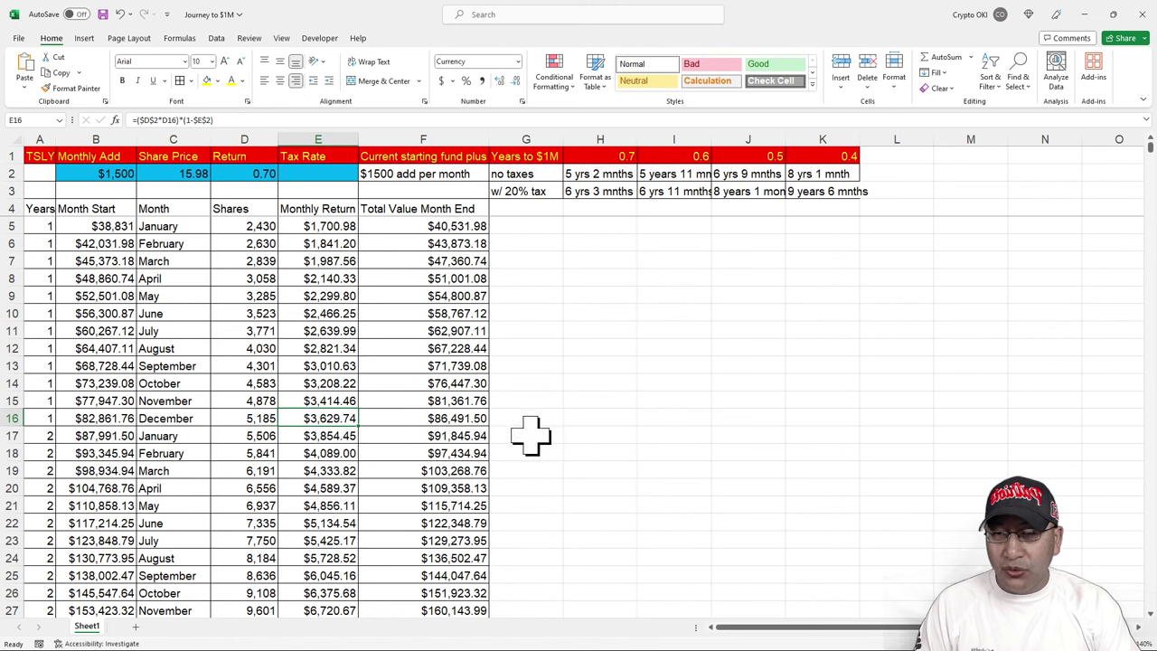
{"action": "left_click", "coordinate": [487, 419]}
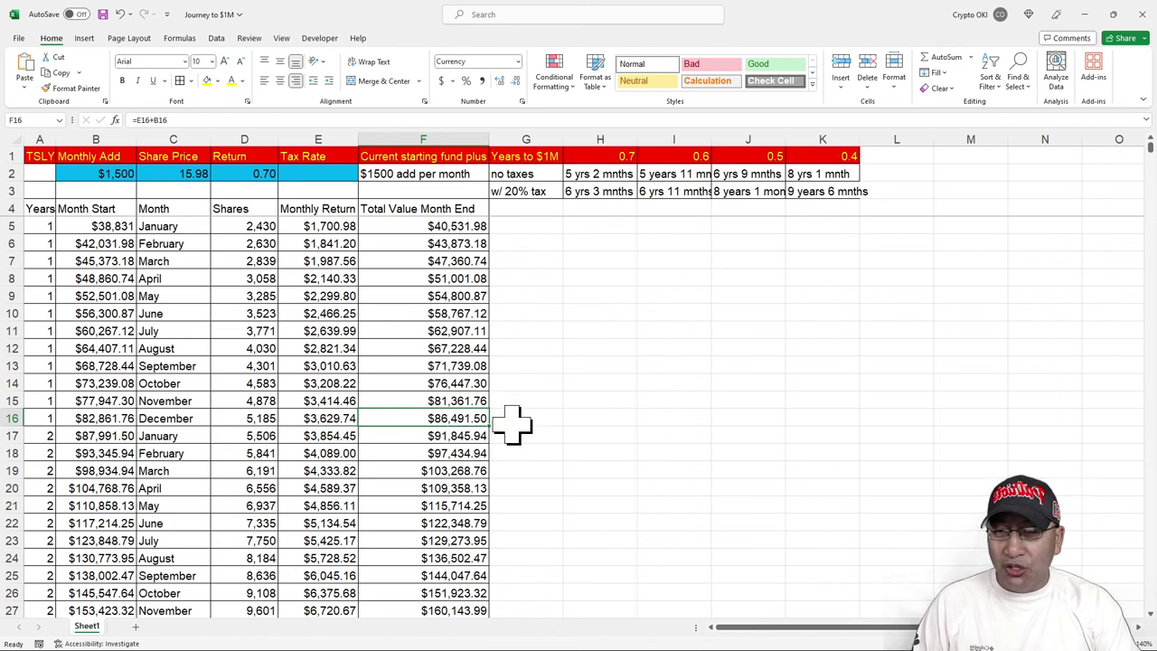
{"action": "left_click", "coordinate": [512, 423]}
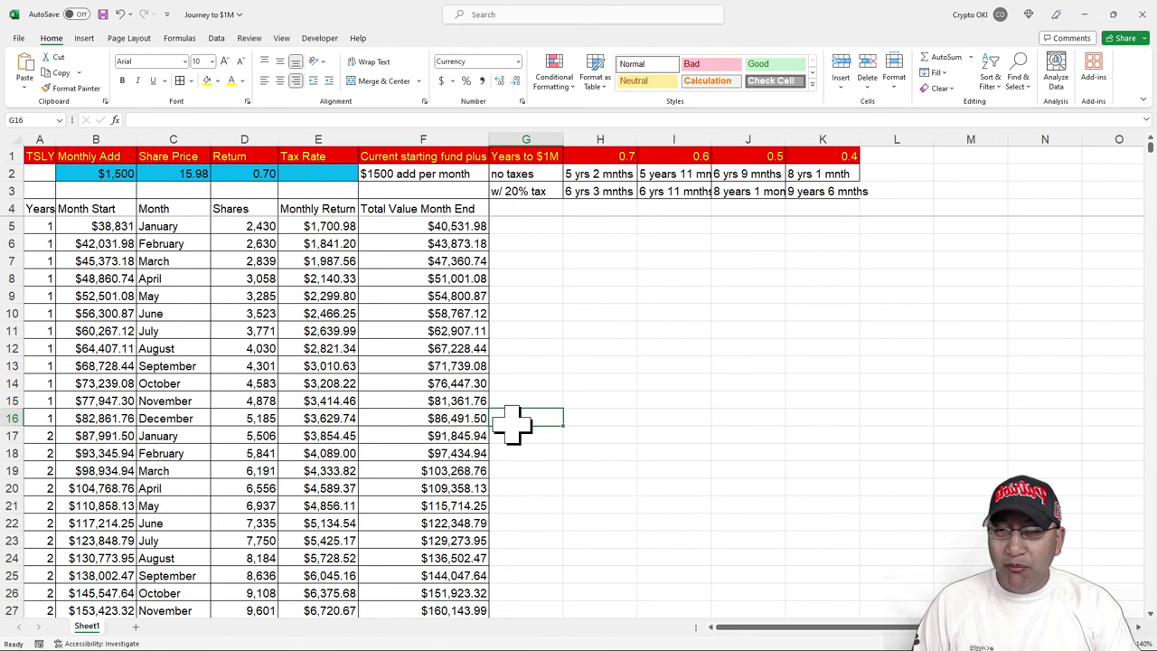
{"action": "scroll", "coordinate": [512, 423], "scroll_direction": "down", "scroll_amount": 2}
{"action": "scroll", "coordinate": [513, 423], "scroll_direction": "down", "scroll_amount": 1}
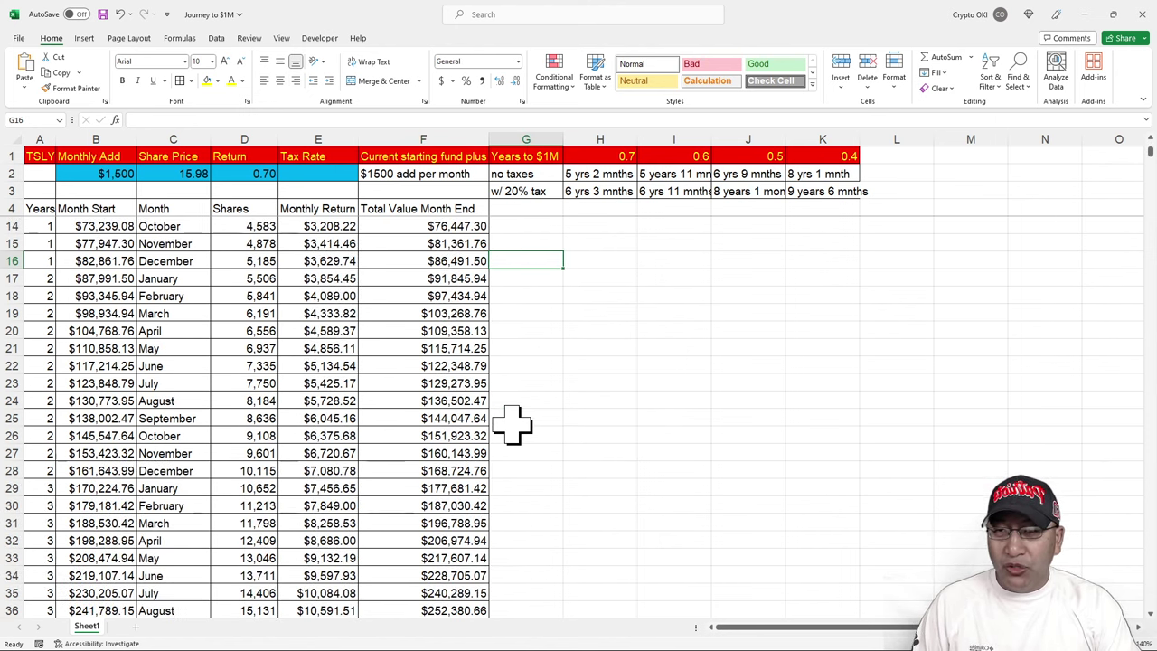
{"action": "left_click", "coordinate": [45, 281]}
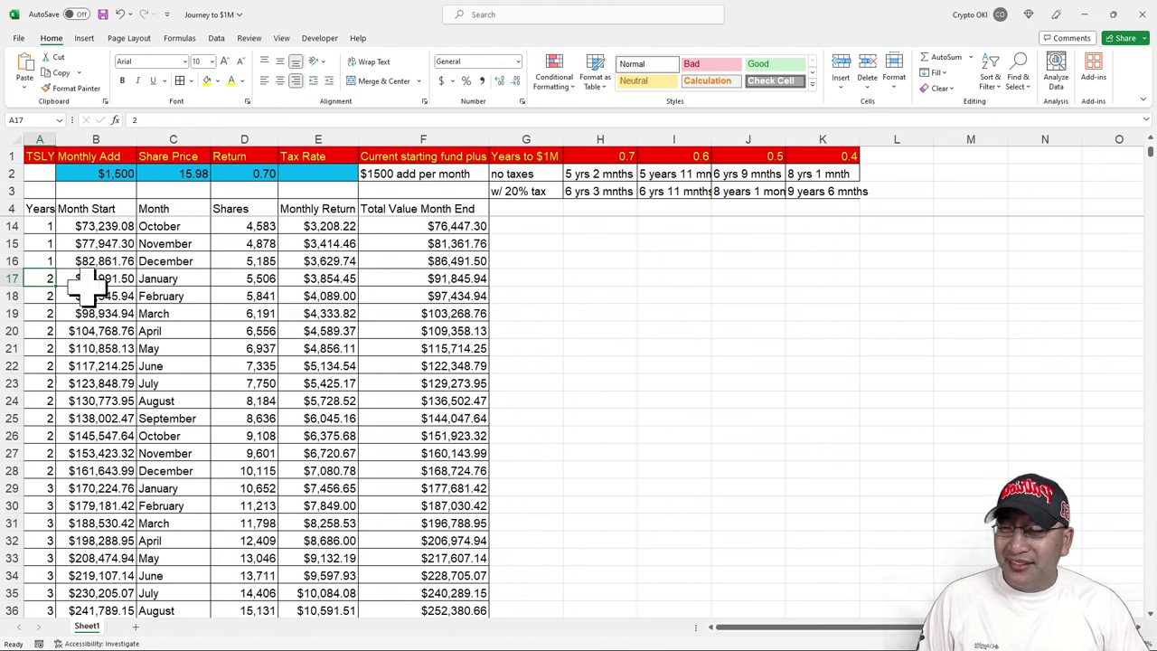
{"action": "left_click", "coordinate": [602, 400]}
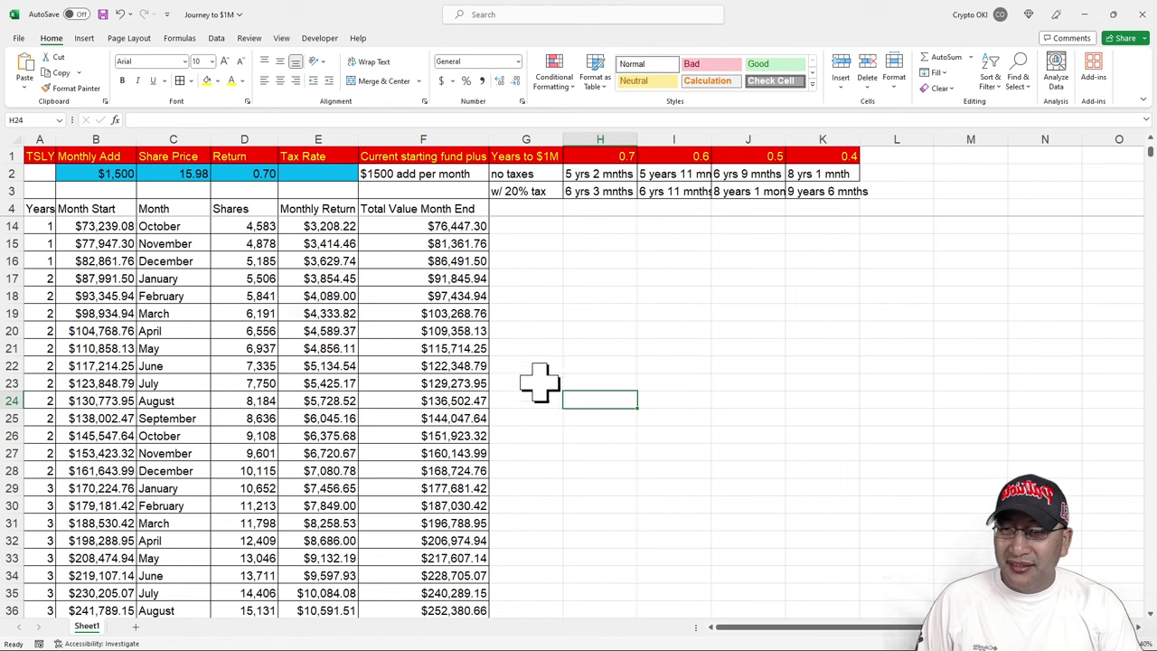
{"action": "scroll", "coordinate": [540, 383], "scroll_direction": "down", "scroll_amount": 1}
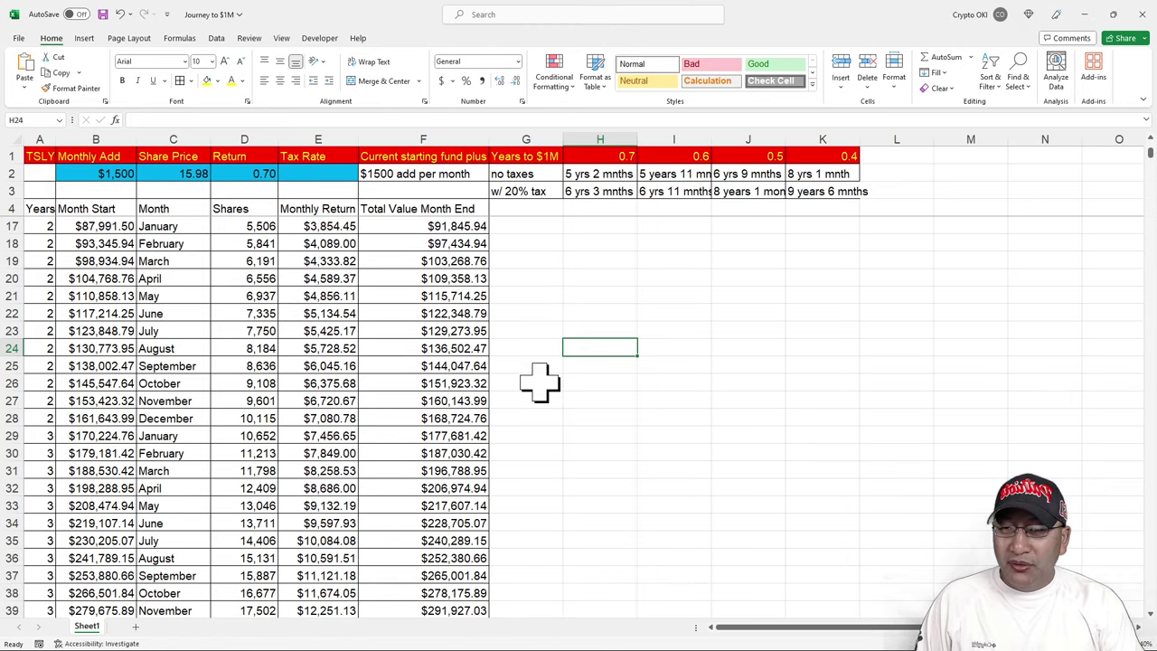
{"action": "scroll", "coordinate": [540, 382], "scroll_direction": "down", "scroll_amount": 1}
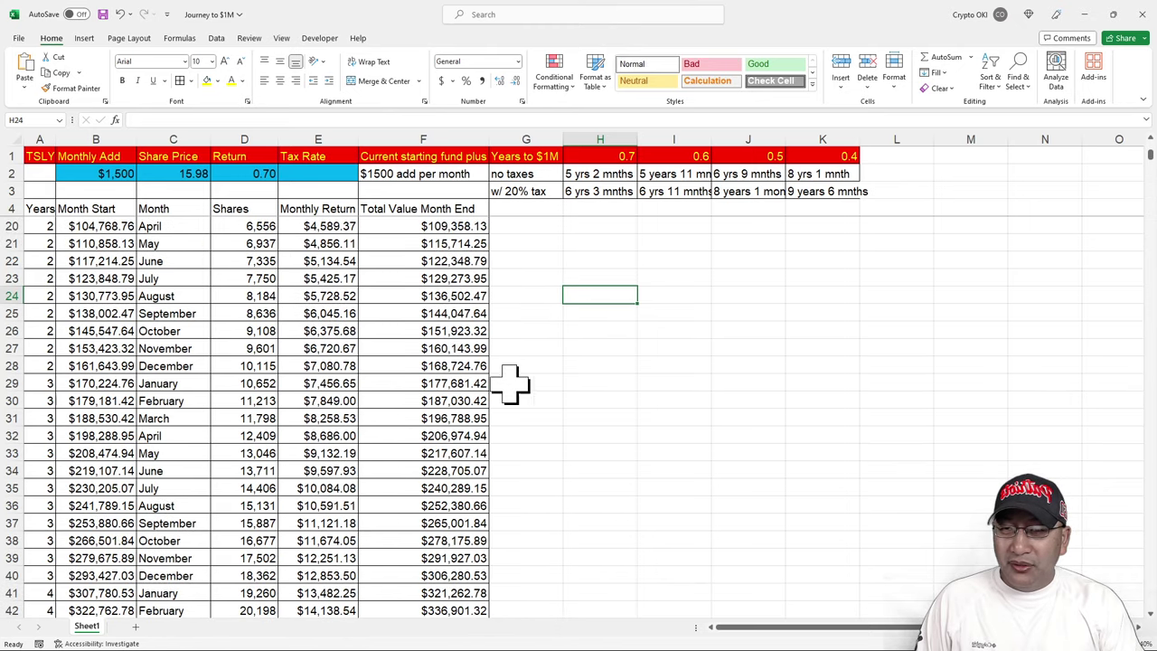
{"action": "left_click", "coordinate": [97, 365]}
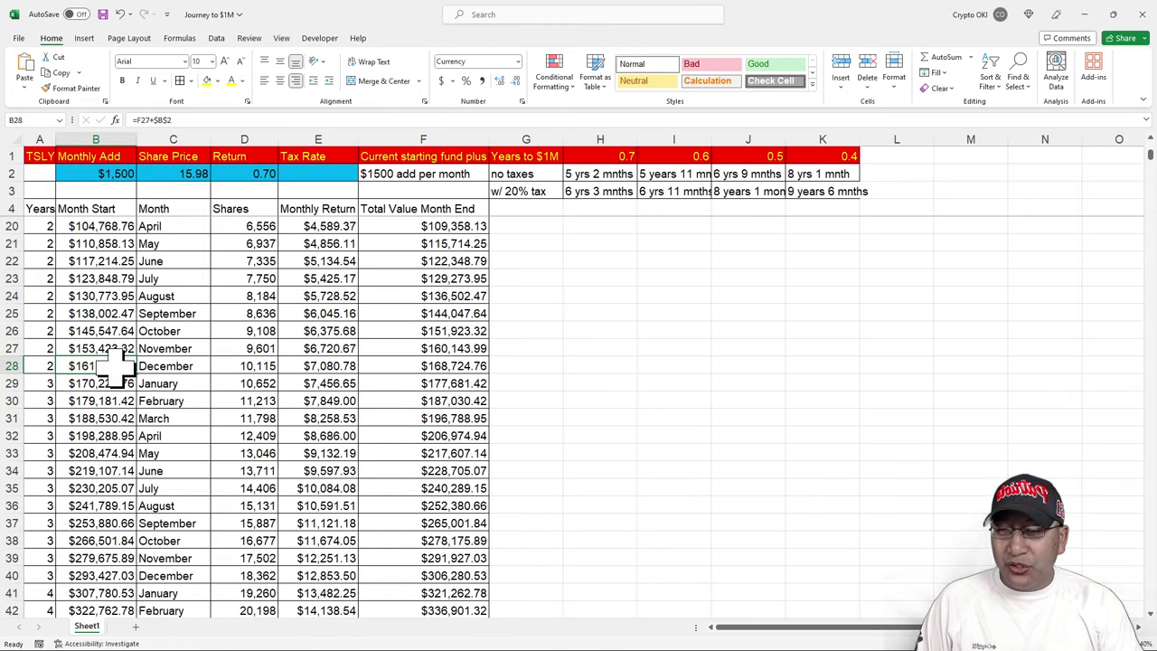
{"action": "left_click", "coordinate": [107, 383]}
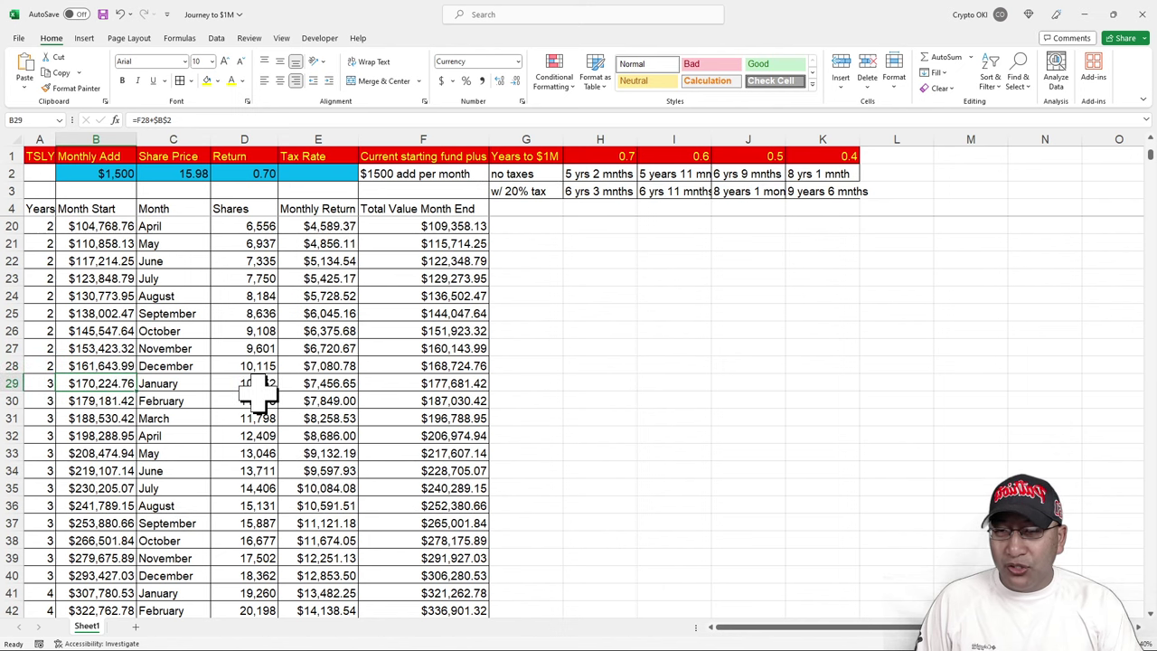
{"action": "left_click", "coordinate": [268, 384]}
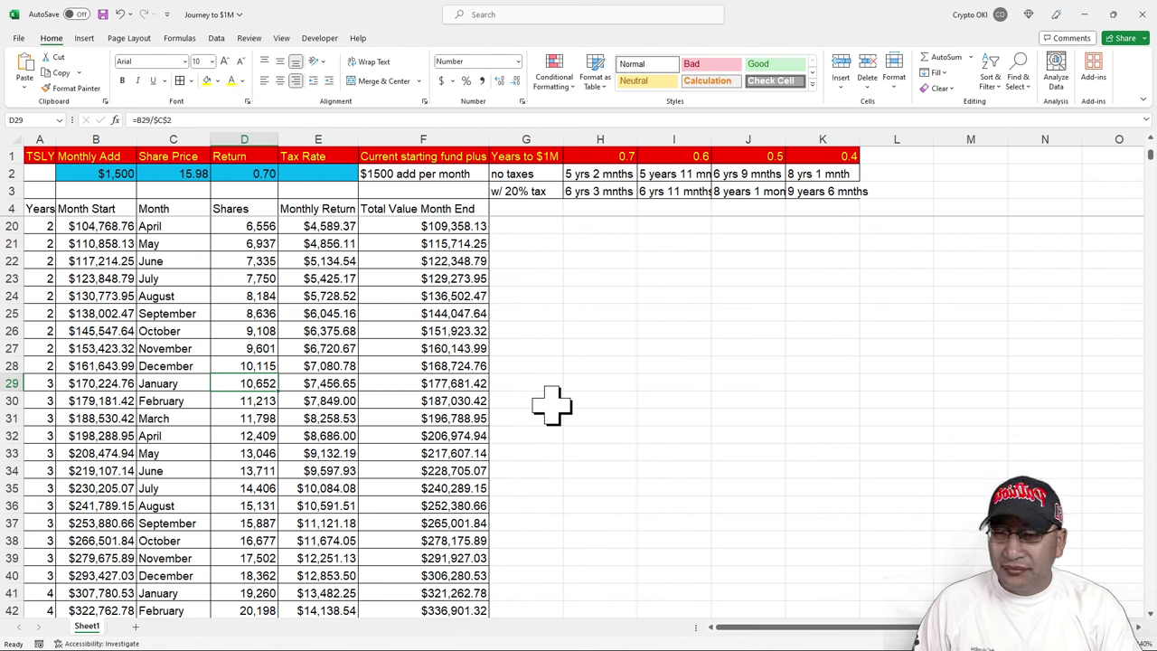
{"action": "left_click", "coordinate": [552, 419]}
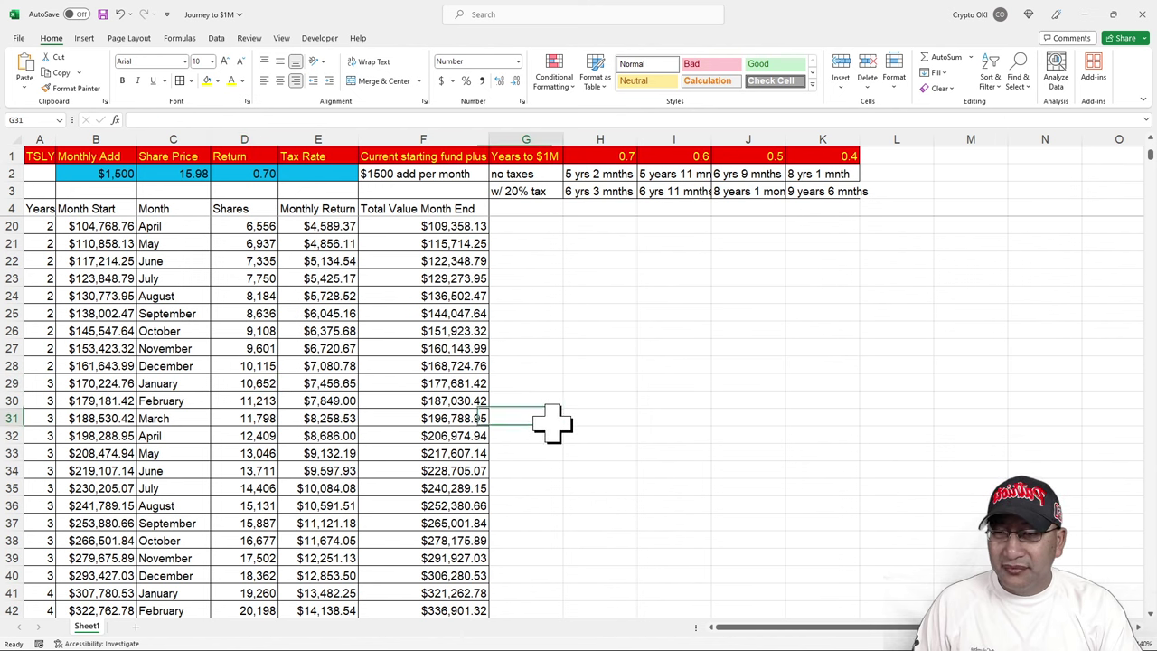
{"action": "scroll", "coordinate": [551, 420], "scroll_direction": "down", "scroll_amount": 3}
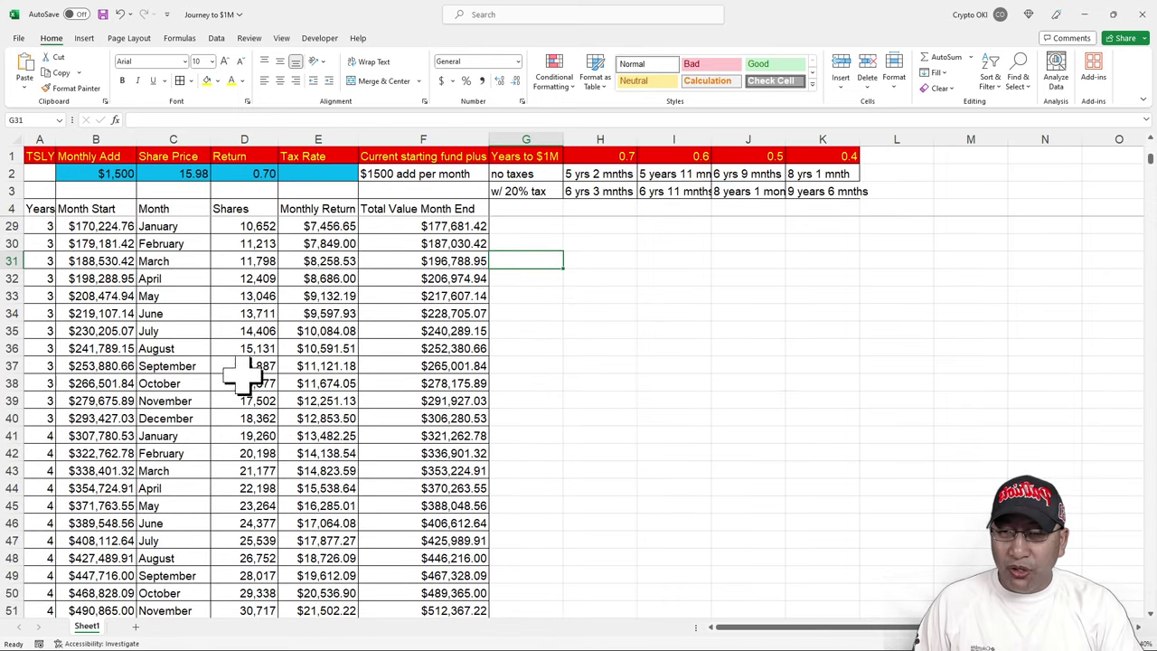
{"action": "scroll", "coordinate": [558, 485], "scroll_direction": "down", "scroll_amount": 2}
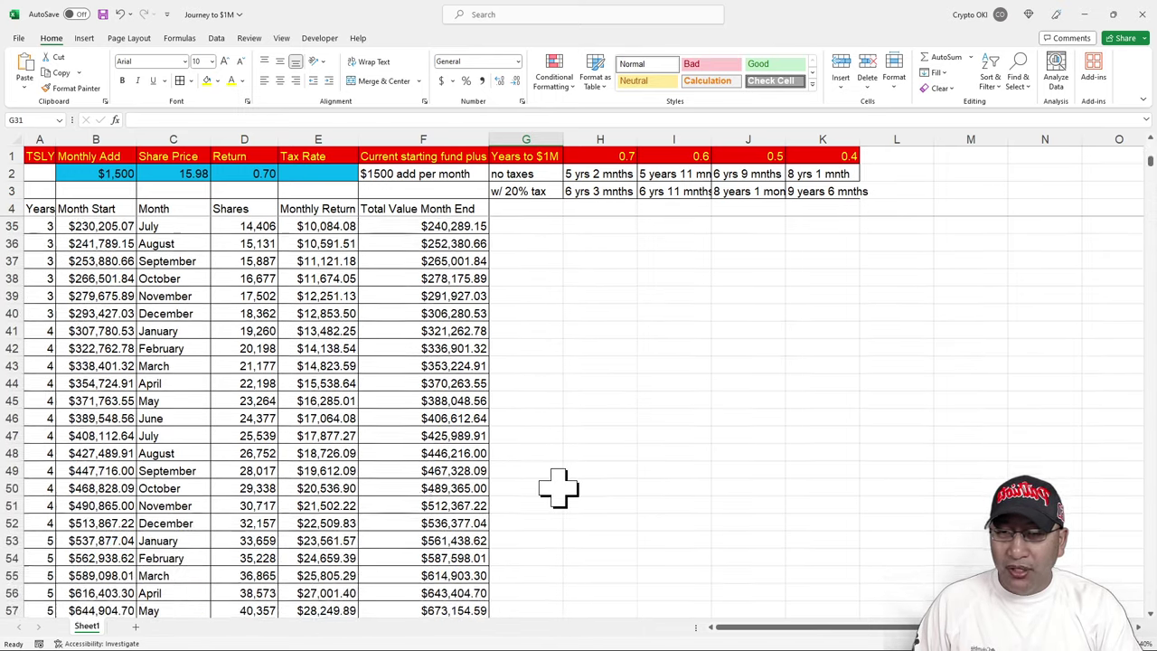
{"action": "left_click", "coordinate": [336, 488]}
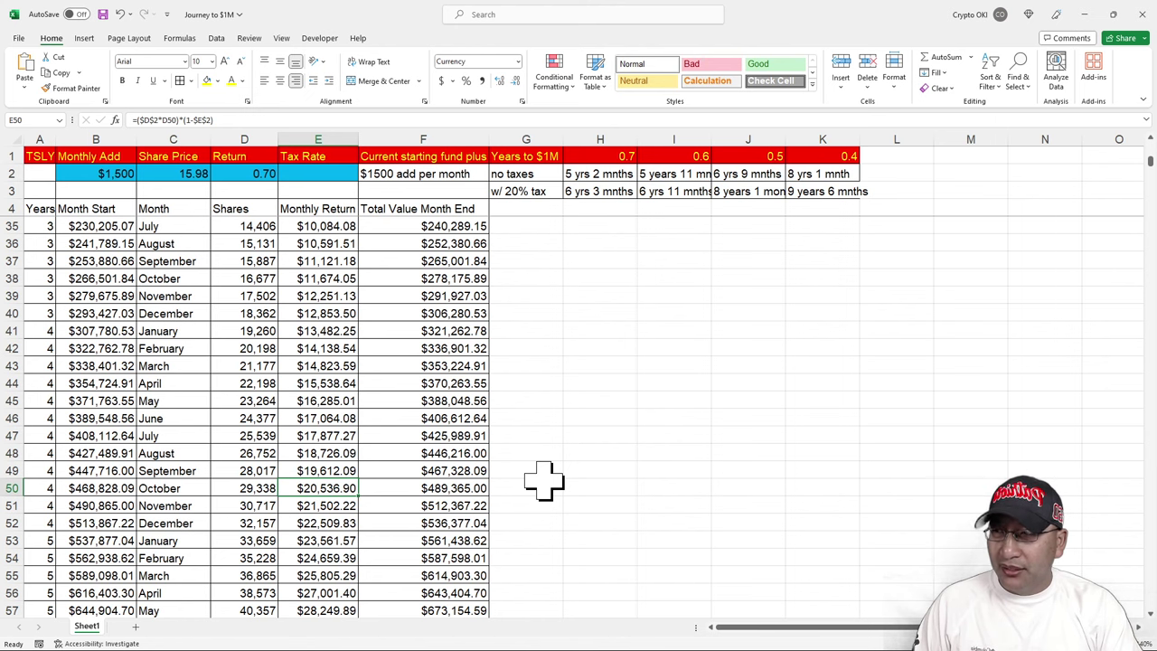
{"action": "scroll", "coordinate": [357, 407], "scroll_direction": "up", "scroll_amount": 1}
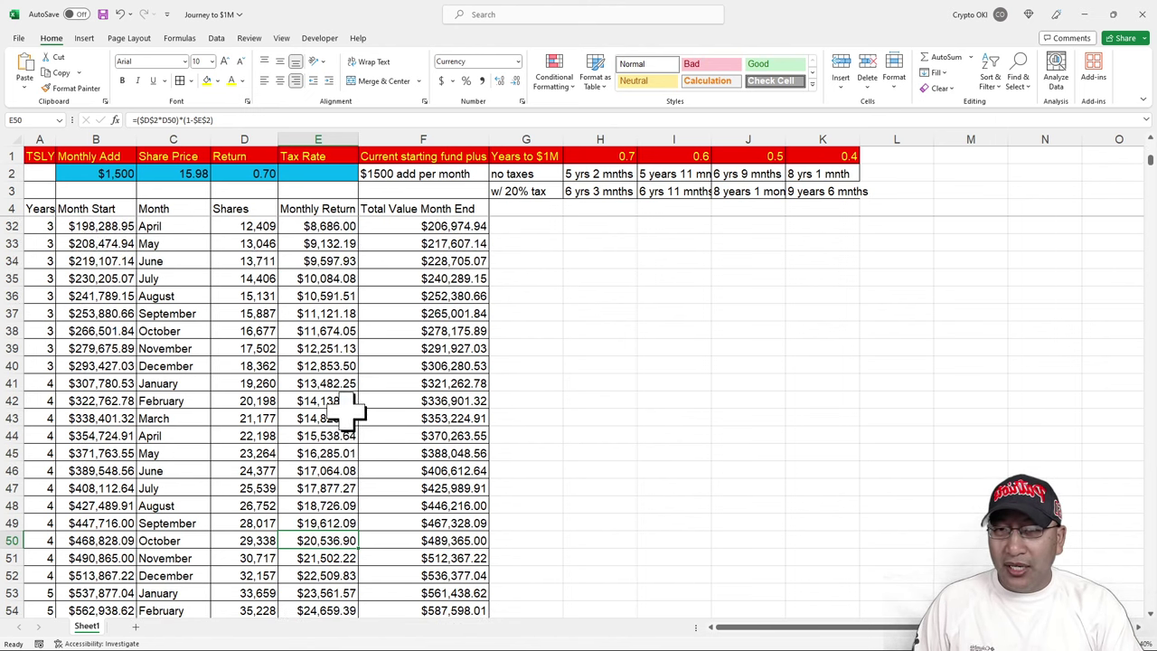
{"action": "scroll", "coordinate": [312, 335], "scroll_direction": "up", "scroll_amount": 1}
{"action": "left_click", "coordinate": [312, 331]}
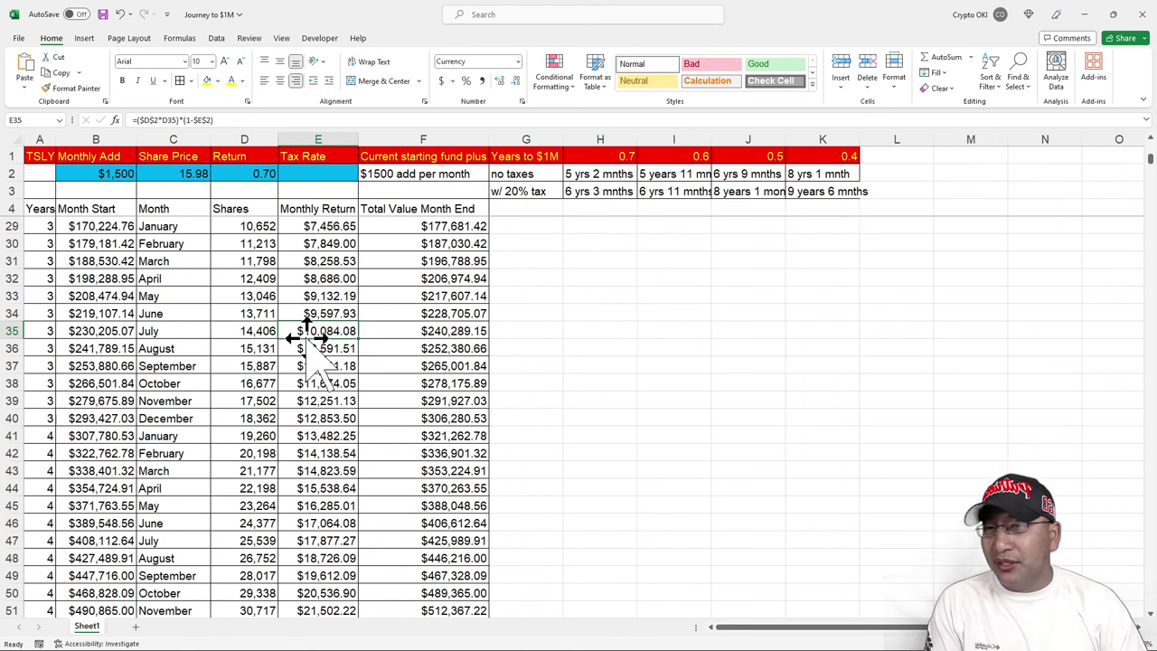
{"action": "scroll", "coordinate": [506, 357], "scroll_direction": "up", "scroll_amount": 1}
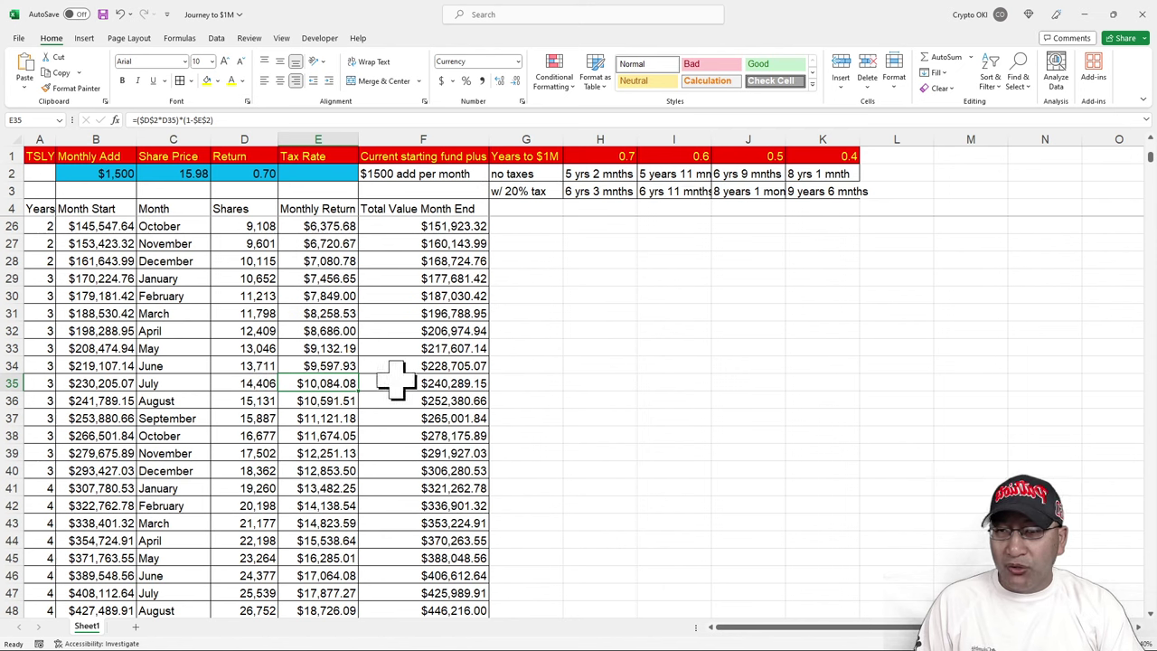
{"action": "left_click", "coordinate": [44, 279]}
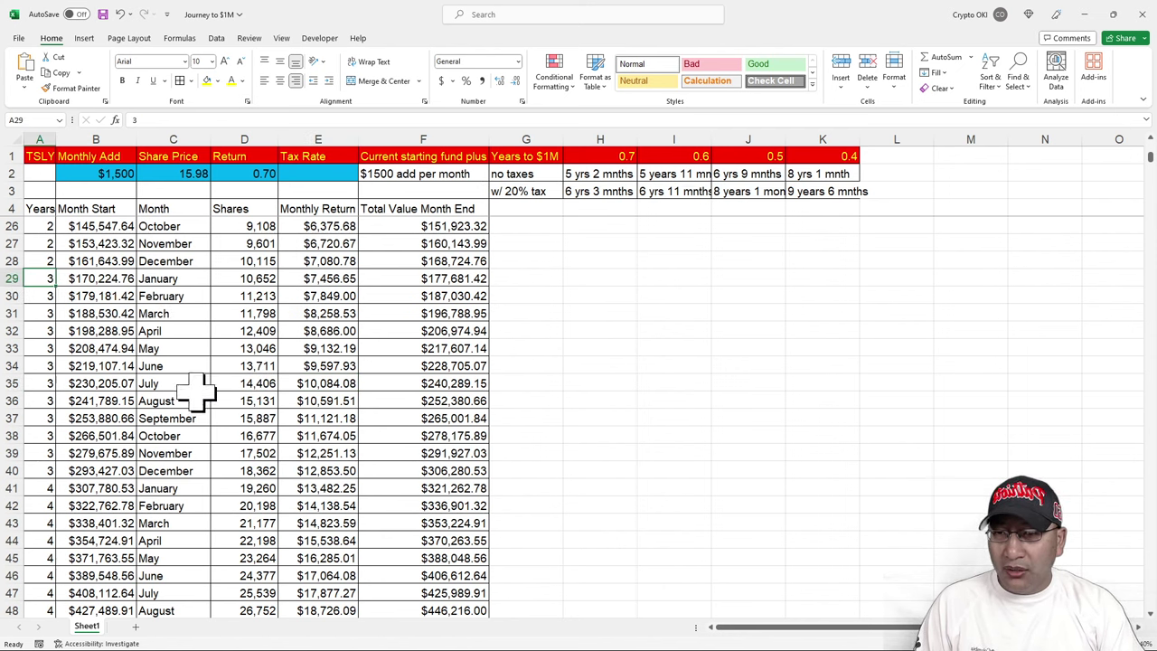
{"action": "left_click", "coordinate": [330, 383]}
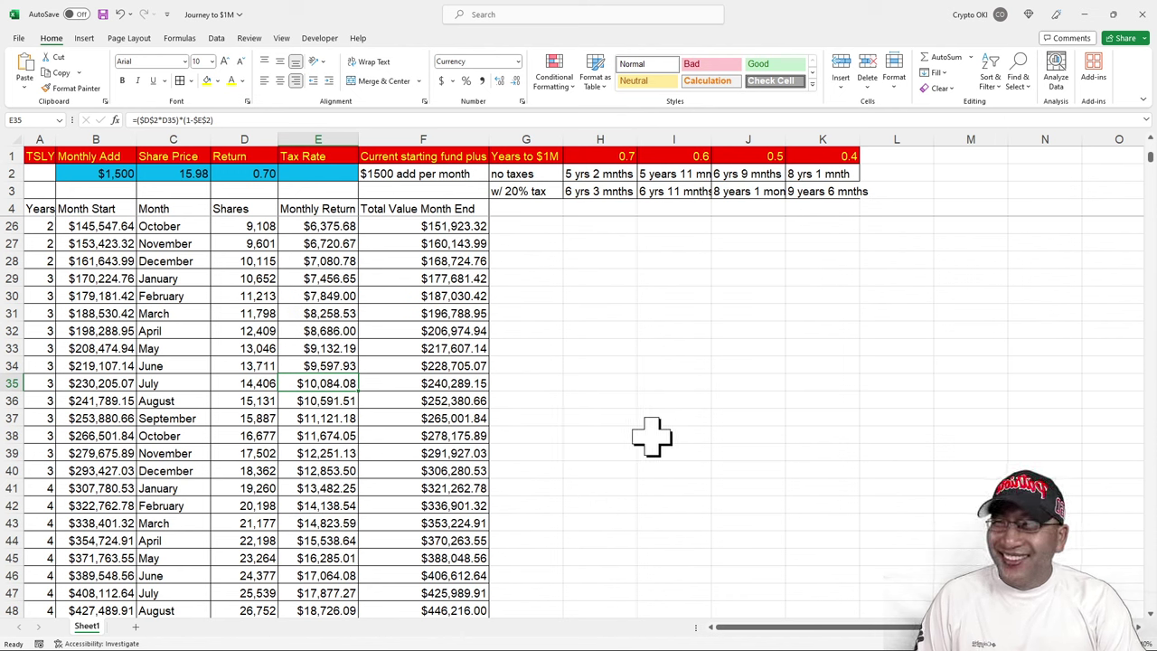
{"action": "left_click", "coordinate": [552, 435]}
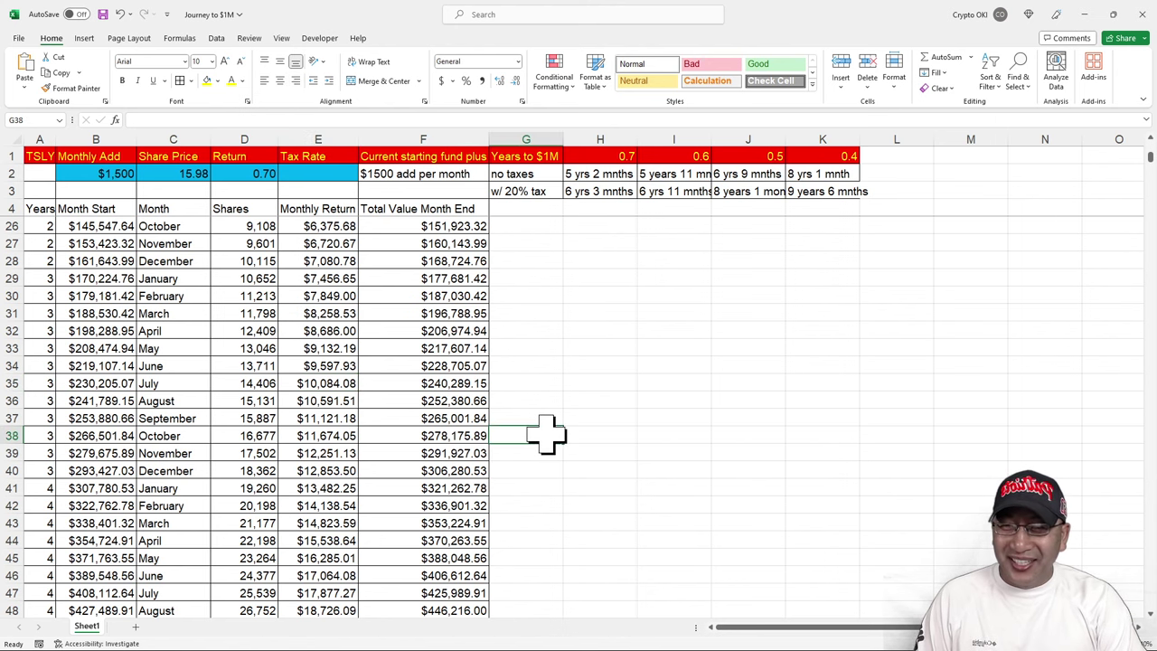
{"action": "scroll", "coordinate": [554, 477], "scroll_direction": "down", "scroll_amount": 1}
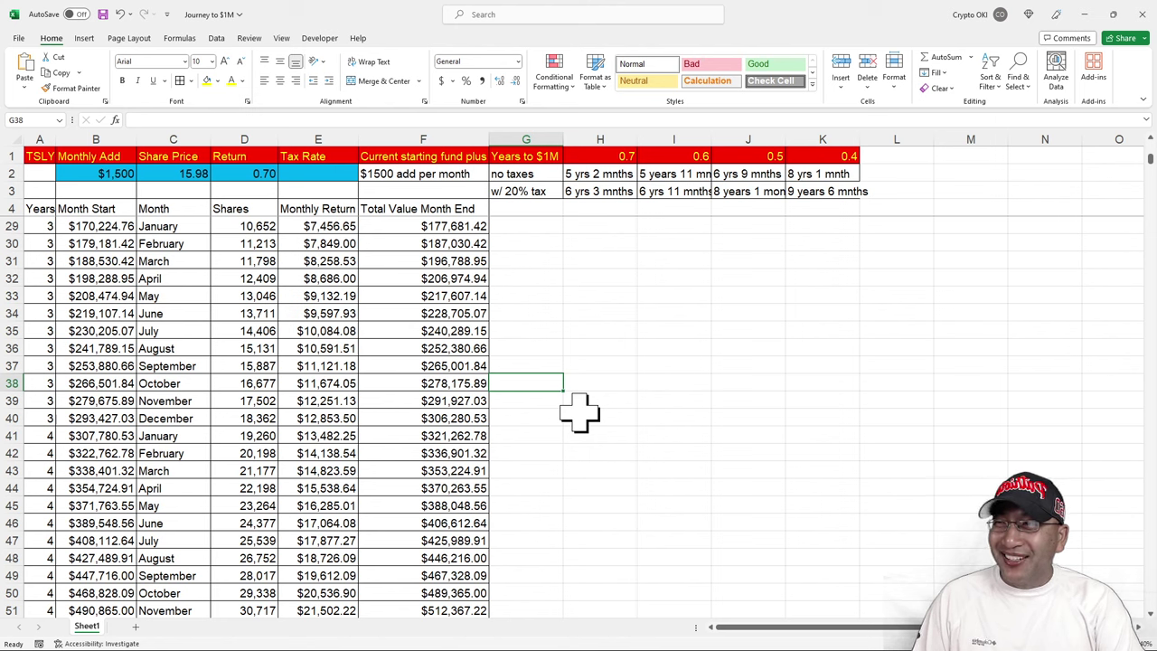
{"action": "left_click", "coordinate": [597, 454]}
{"action": "left_click", "coordinate": [552, 383]}
{"action": "left_click", "coordinate": [608, 402]}
{"action": "left_click", "coordinate": [551, 454]}
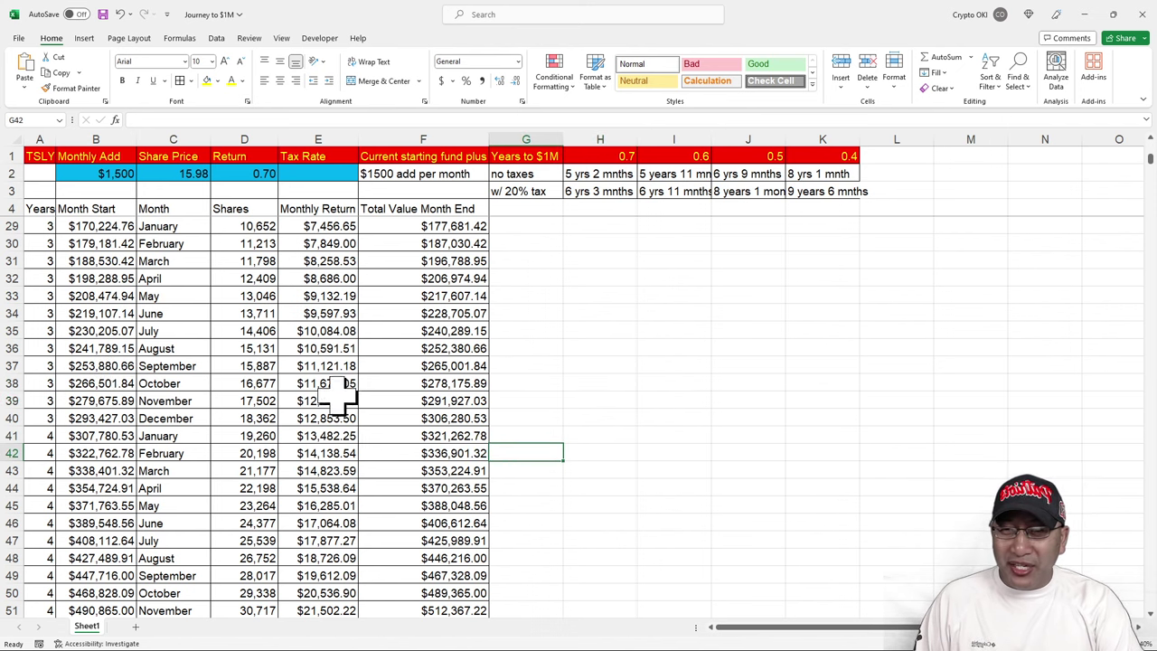
{"action": "left_click", "coordinate": [345, 331]}
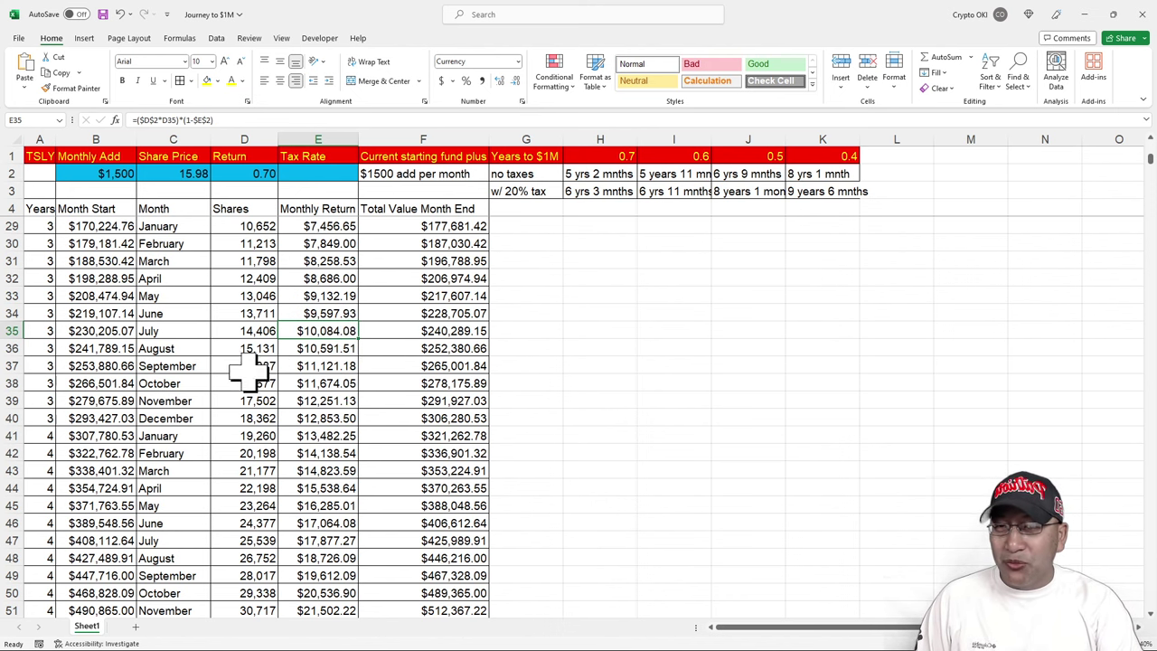
{"action": "left_click", "coordinate": [549, 428]}
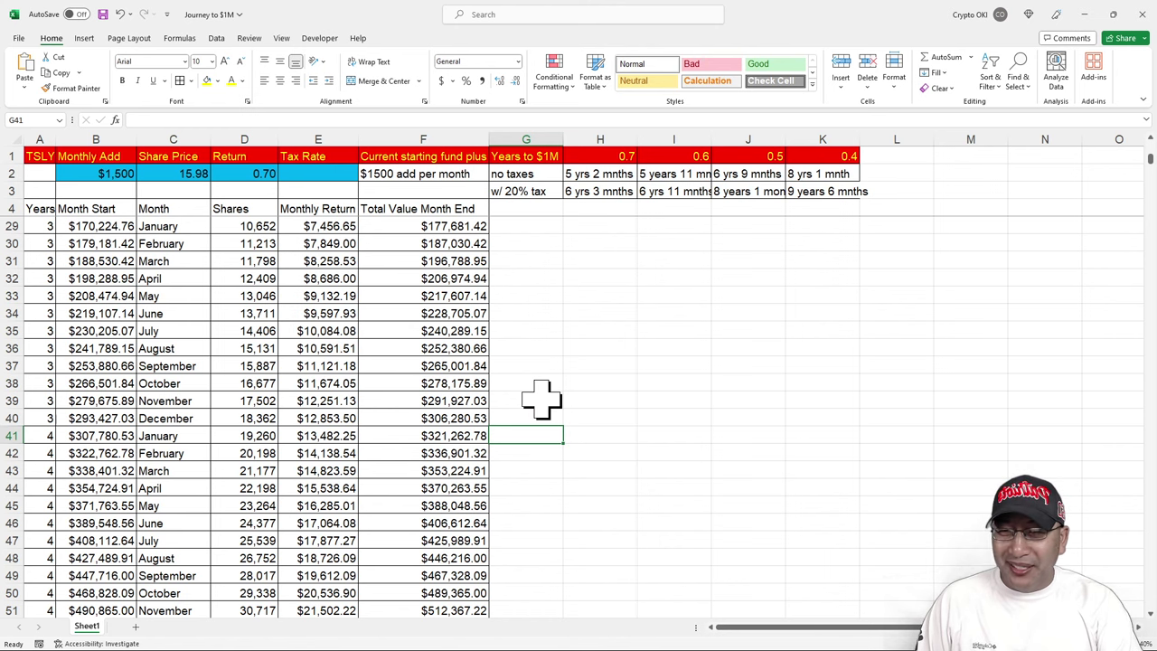
{"action": "scroll", "coordinate": [542, 401], "scroll_direction": "down", "scroll_amount": 1}
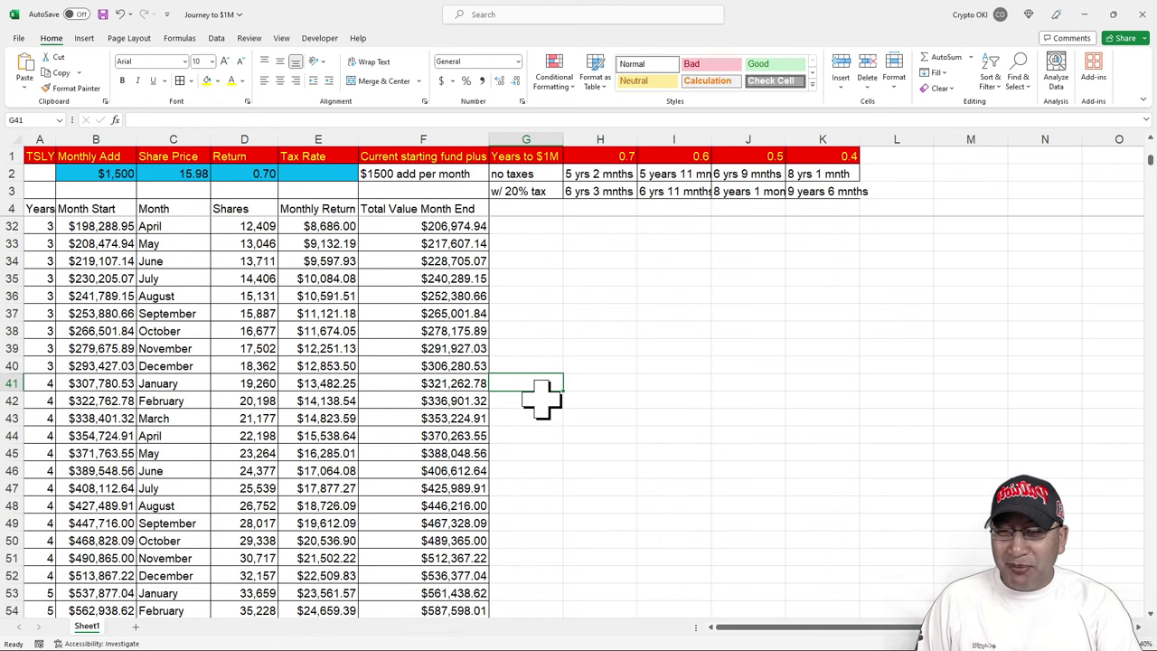
{"action": "scroll", "coordinate": [542, 400], "scroll_direction": "down", "scroll_amount": 5}
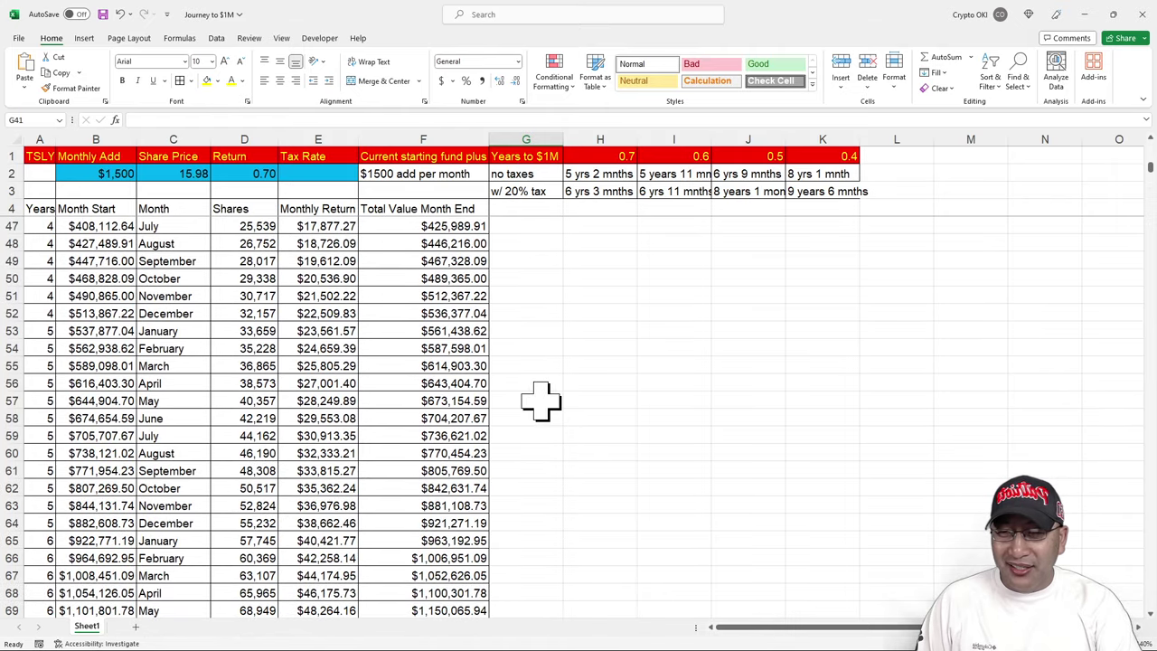
{"action": "scroll", "coordinate": [541, 401], "scroll_direction": "down", "scroll_amount": 1}
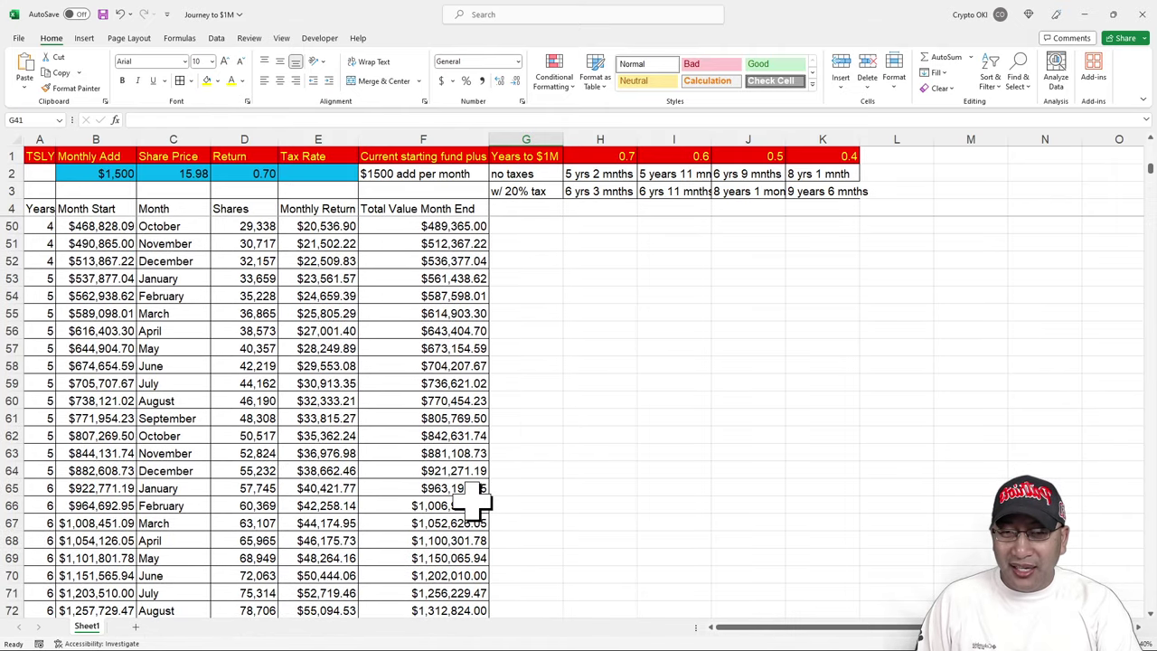
{"action": "left_click_drag", "start_coordinate": [477, 507], "coordinate": [38, 506]}
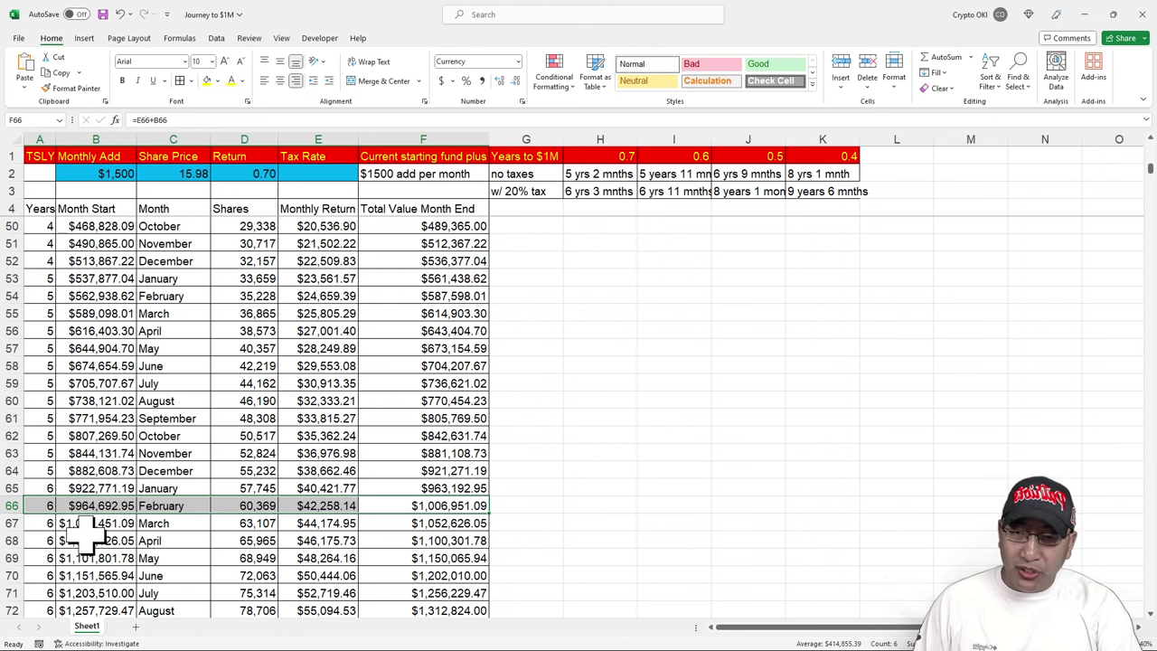
- Scroll down toward row 66, where the total first passes $1,000,000 in February of year 6
{"action": "scroll", "coordinate": [489, 452], "scroll_direction": "down", "scroll_amount": 2}
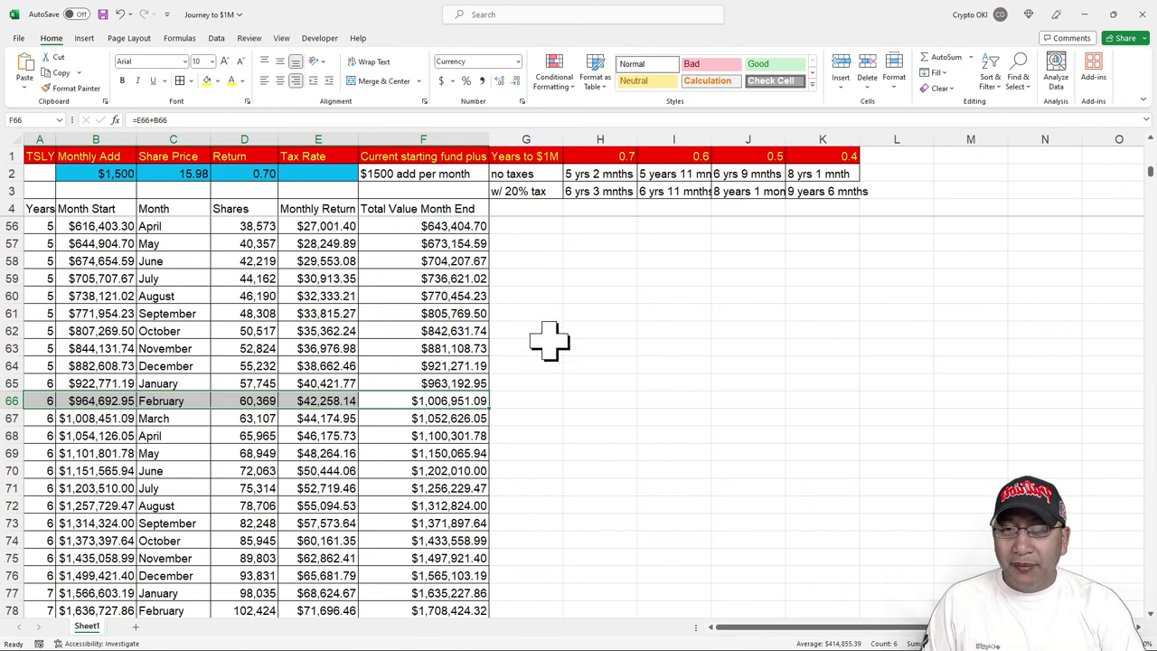
{"action": "left_click", "coordinate": [647, 363]}
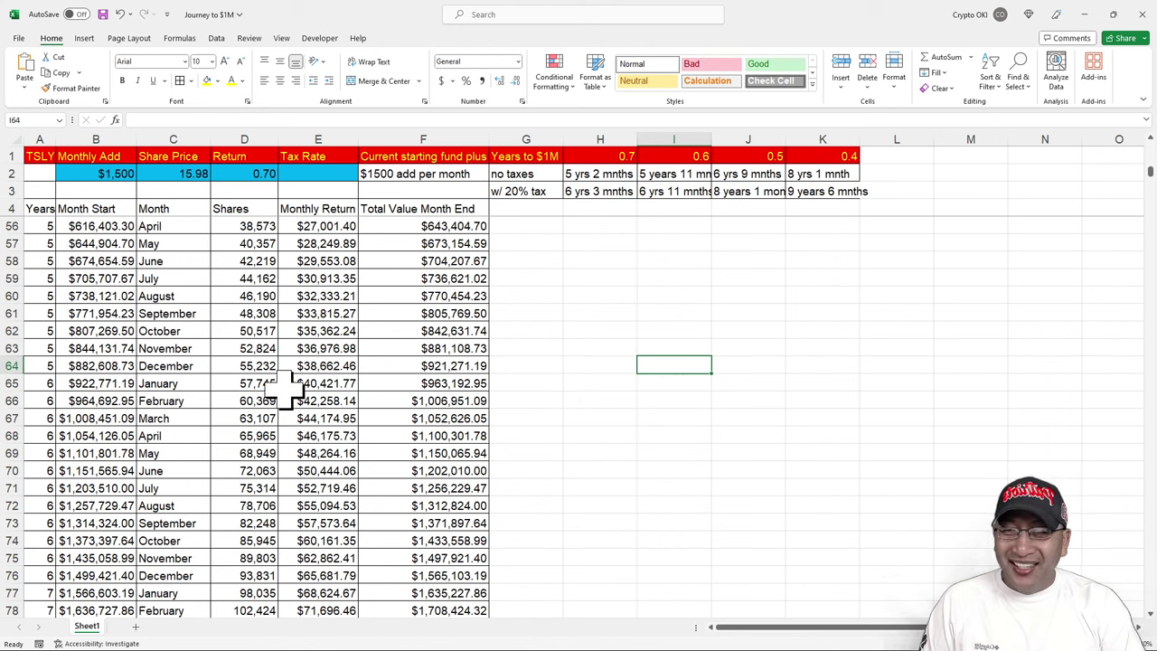
{"action": "left_click", "coordinate": [470, 399]}
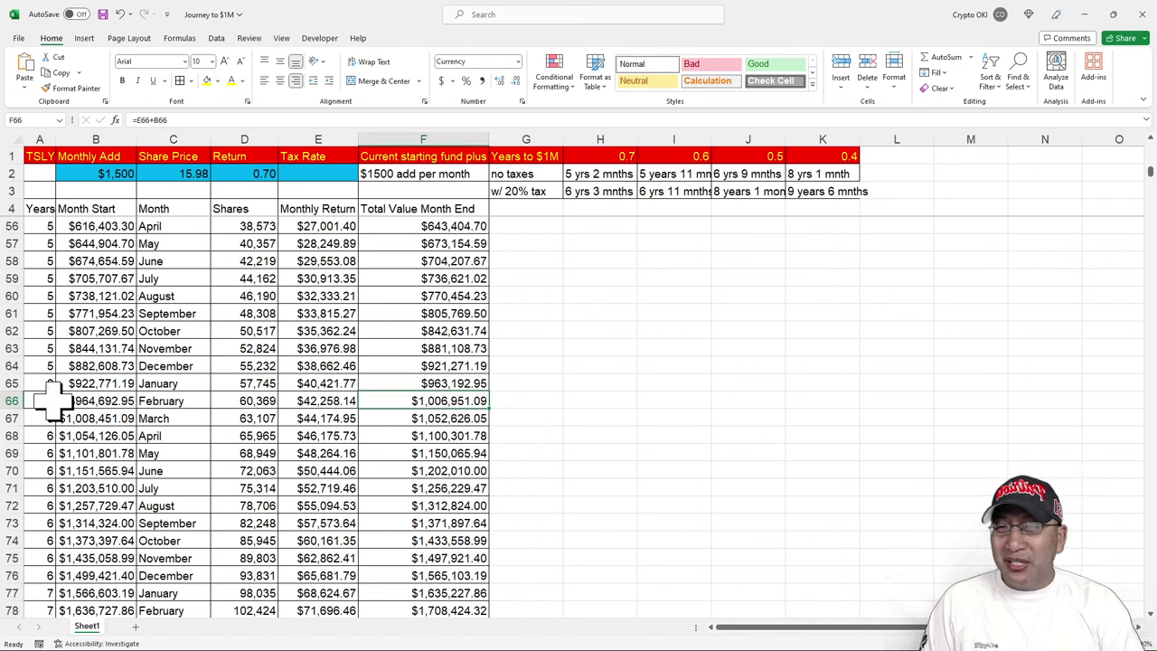
{"action": "left_click_drag", "start_coordinate": [46, 401], "coordinate": [480, 406]}
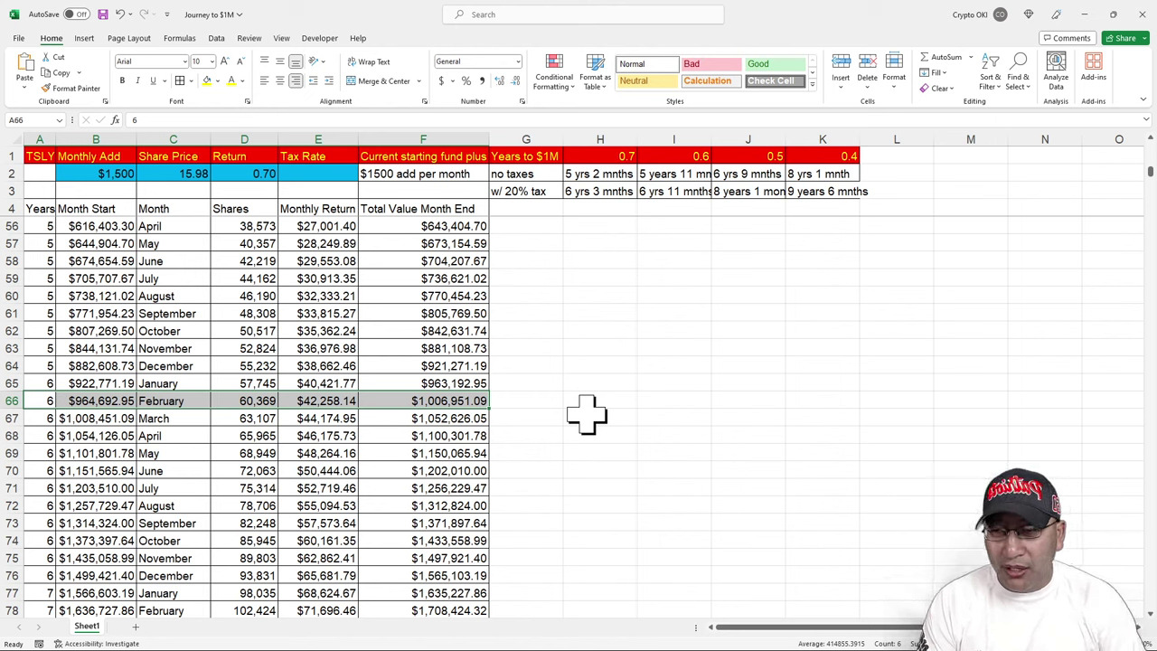
{"action": "left_click", "coordinate": [537, 407]}
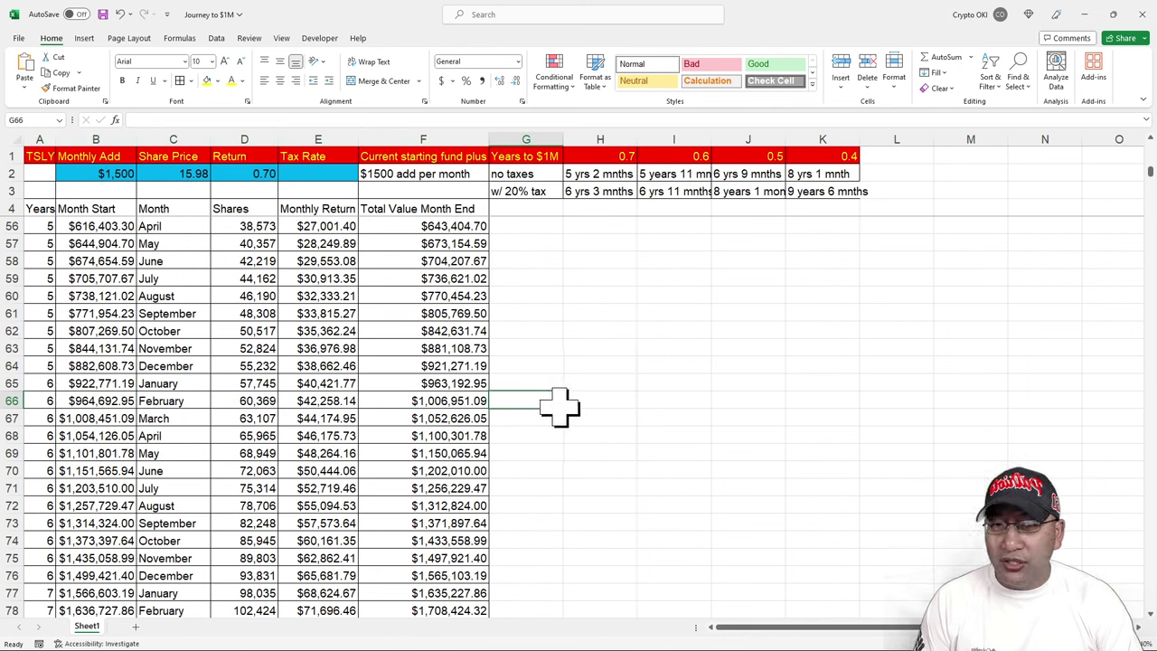
{"action": "left_click", "coordinate": [481, 403]}
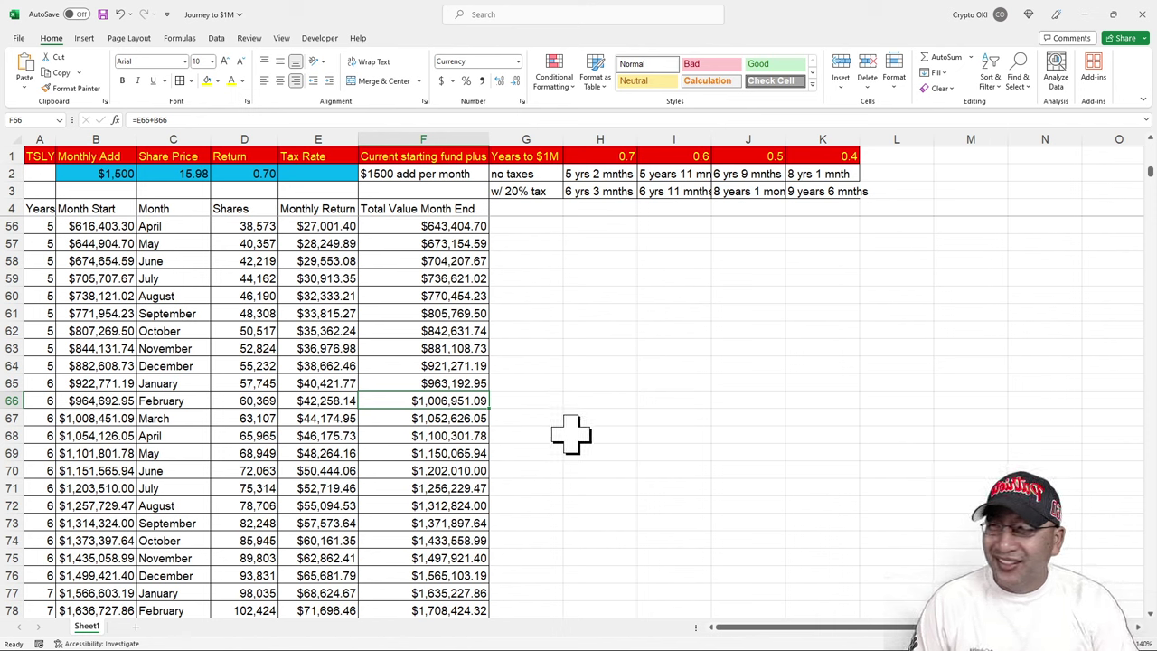
{"action": "left_click", "coordinate": [569, 434]}
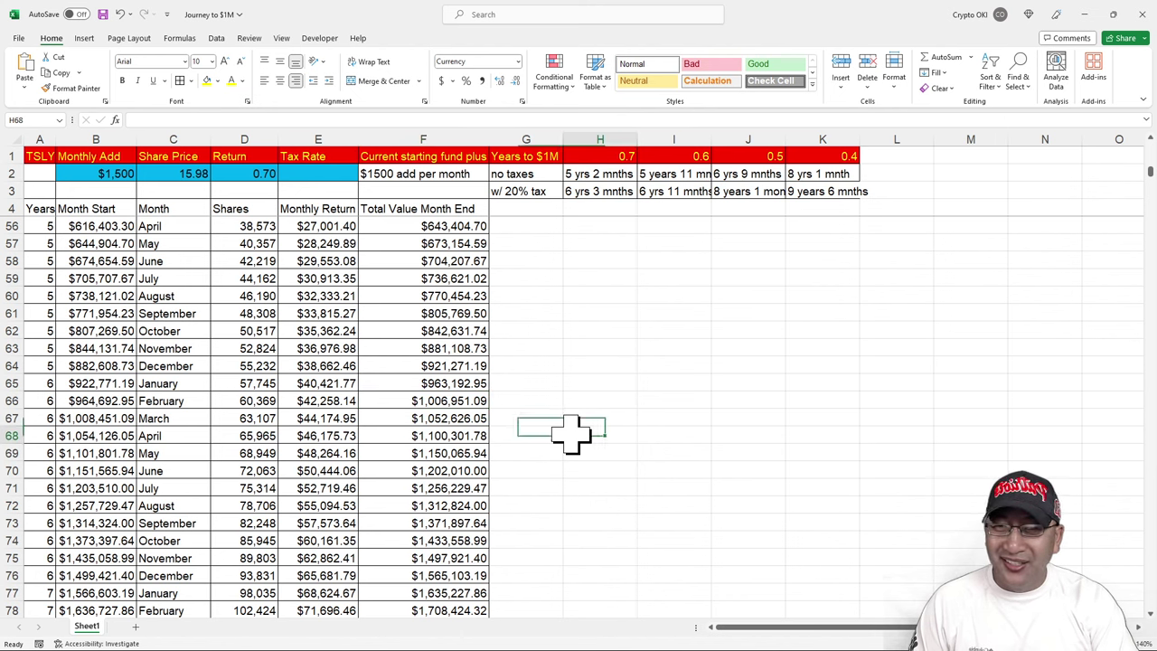
{"action": "left_click", "coordinate": [535, 403]}
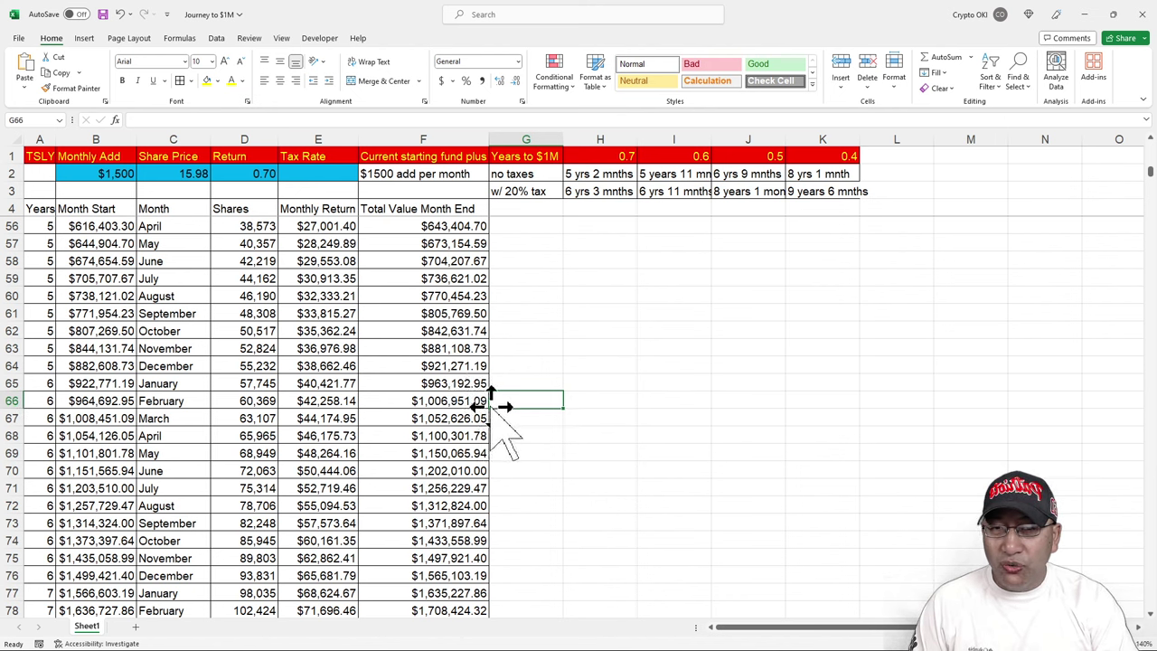
- Check February in C66 and the after-tax return formula in E65, then scroll back up
{"action": "left_click", "coordinate": [179, 404]}
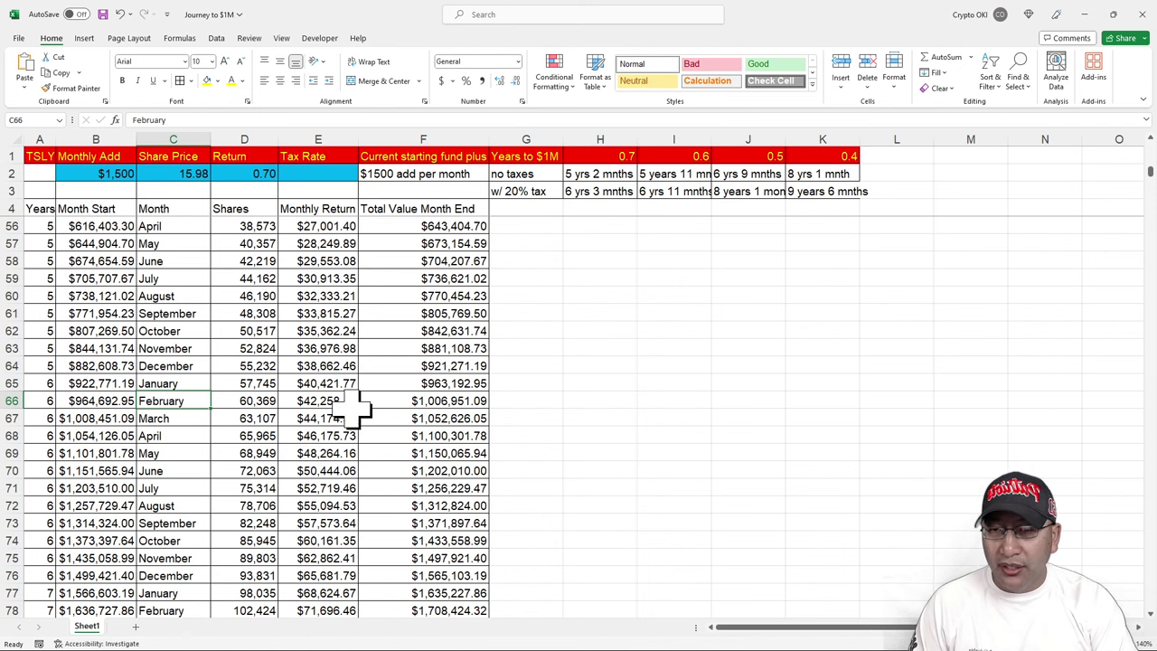
{"action": "left_click", "coordinate": [351, 383]}
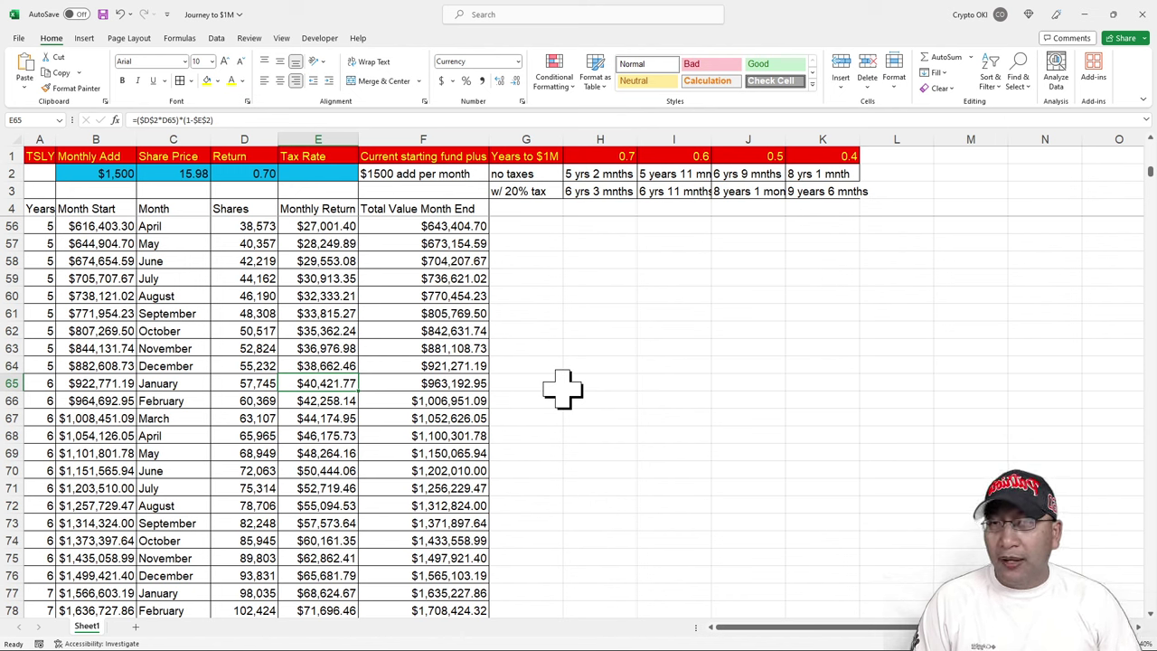
{"action": "left_click", "coordinate": [523, 366]}
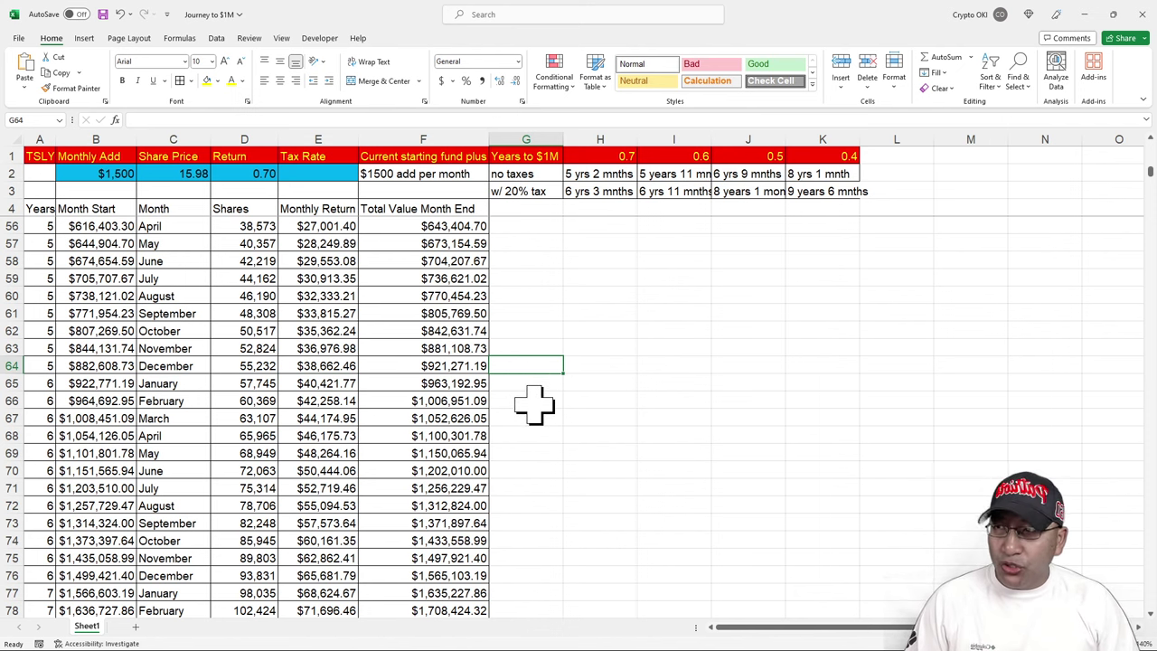
{"action": "scroll", "coordinate": [533, 405], "scroll_direction": "up", "scroll_amount": 15}
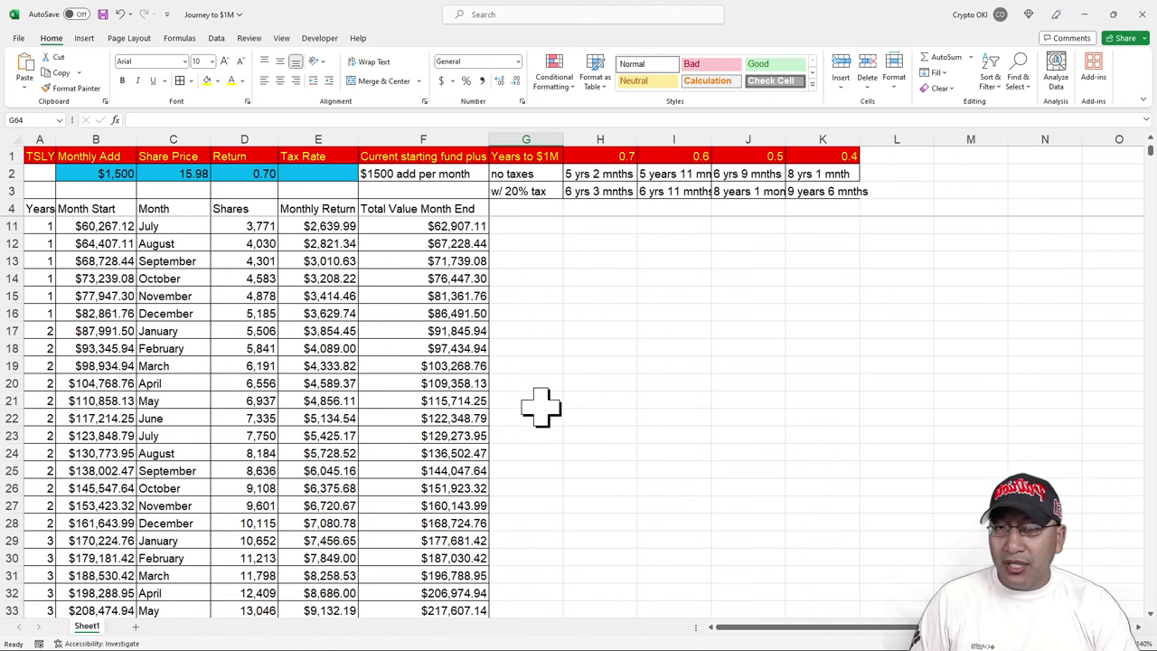
{"action": "left_click", "coordinate": [541, 406]}
{"action": "scroll", "coordinate": [541, 406], "scroll_direction": "up", "scroll_amount": 2}
{"action": "left_click", "coordinate": [237, 226]}
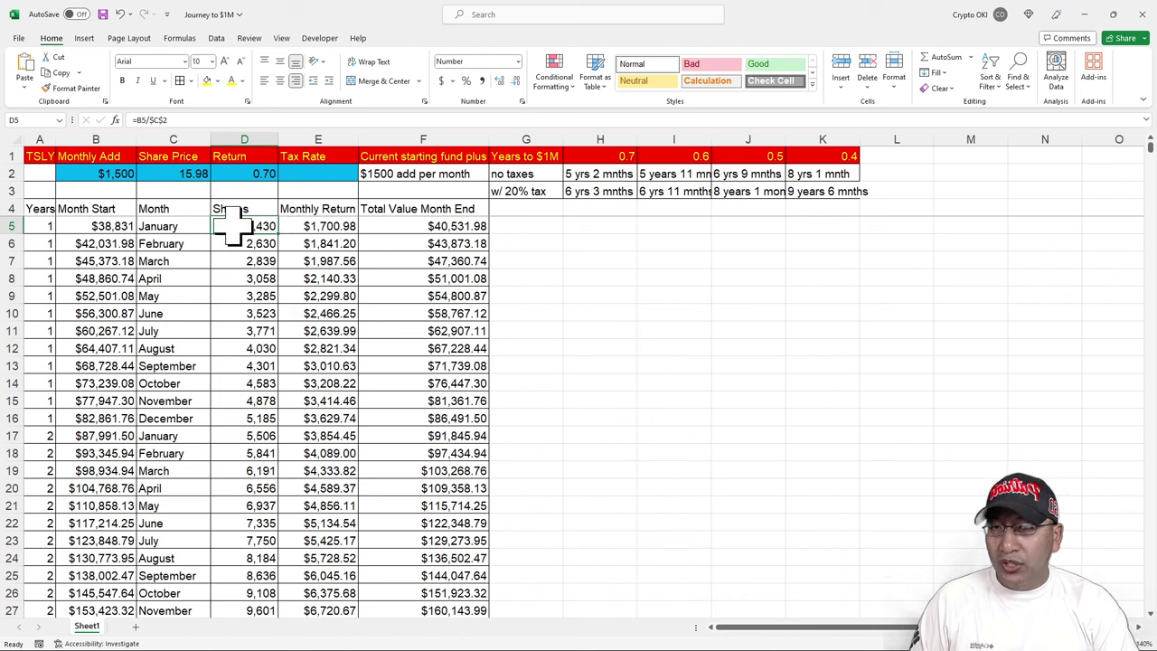
{"action": "left_click", "coordinate": [589, 296]}
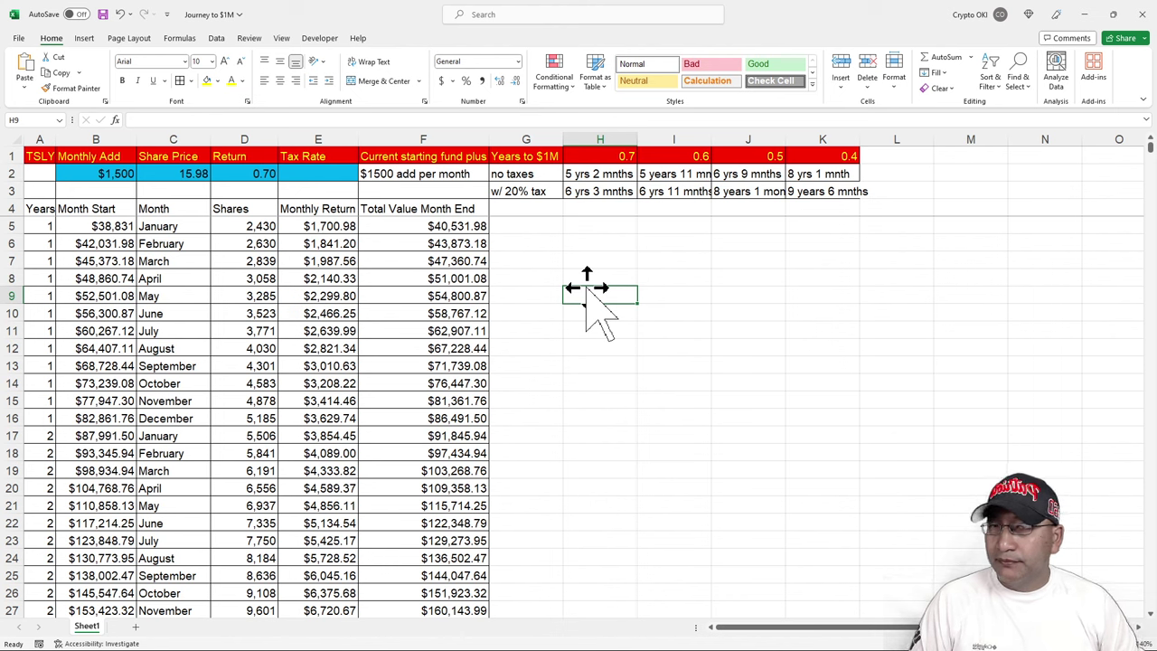
{"action": "left_click", "coordinate": [528, 227]}
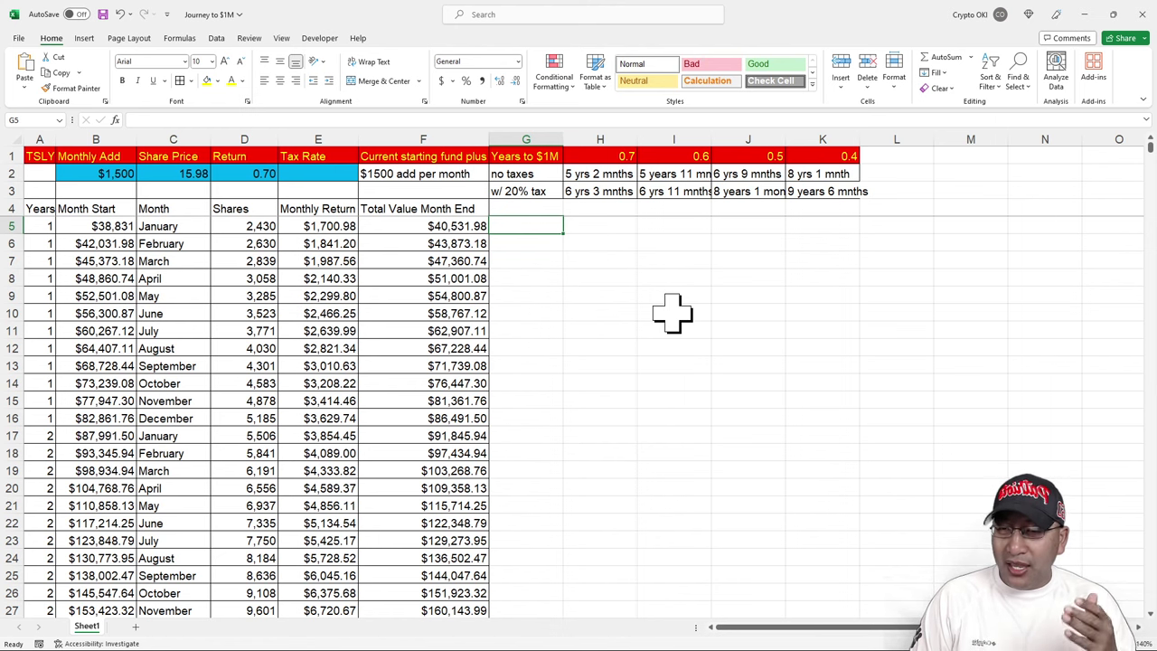
{"action": "left_click", "coordinate": [571, 419]}
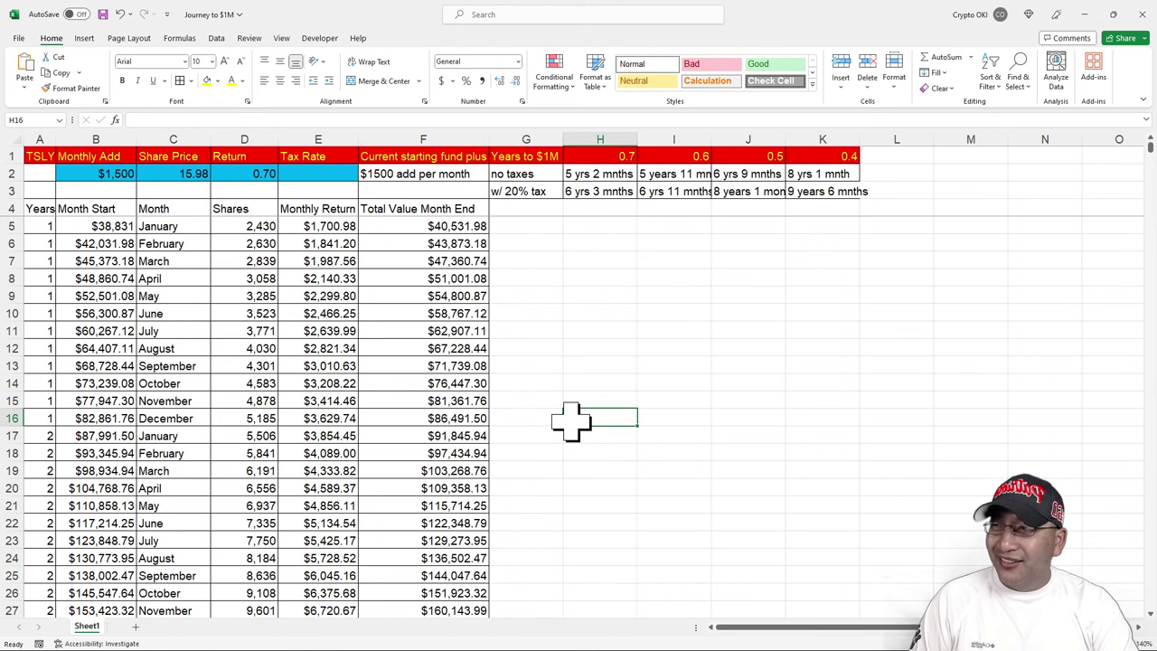
{"action": "scroll", "coordinate": [572, 419], "scroll_direction": "down", "scroll_amount": 1}
{"action": "scroll", "coordinate": [572, 418], "scroll_direction": "down", "scroll_amount": 2}
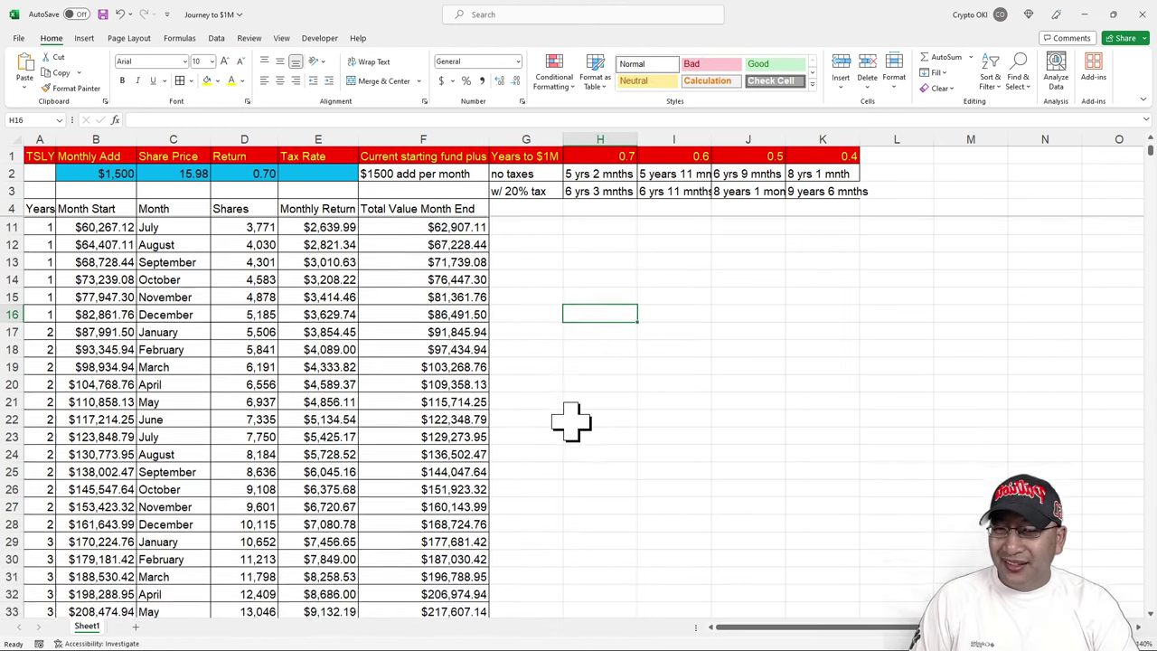
{"action": "scroll", "coordinate": [572, 419], "scroll_direction": "up", "scroll_amount": 1}
{"action": "scroll", "coordinate": [571, 421], "scroll_direction": "up", "scroll_amount": 2}
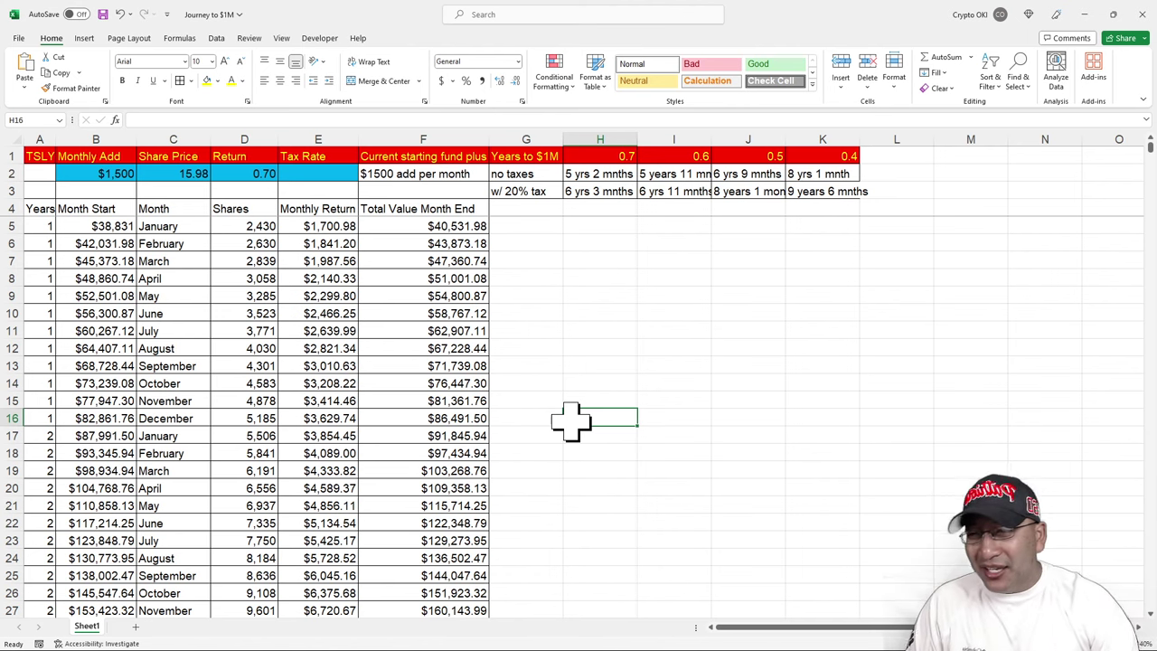
{"action": "left_click", "coordinate": [573, 504]}
{"action": "scroll", "coordinate": [574, 504], "scroll_direction": "down", "scroll_amount": 3}
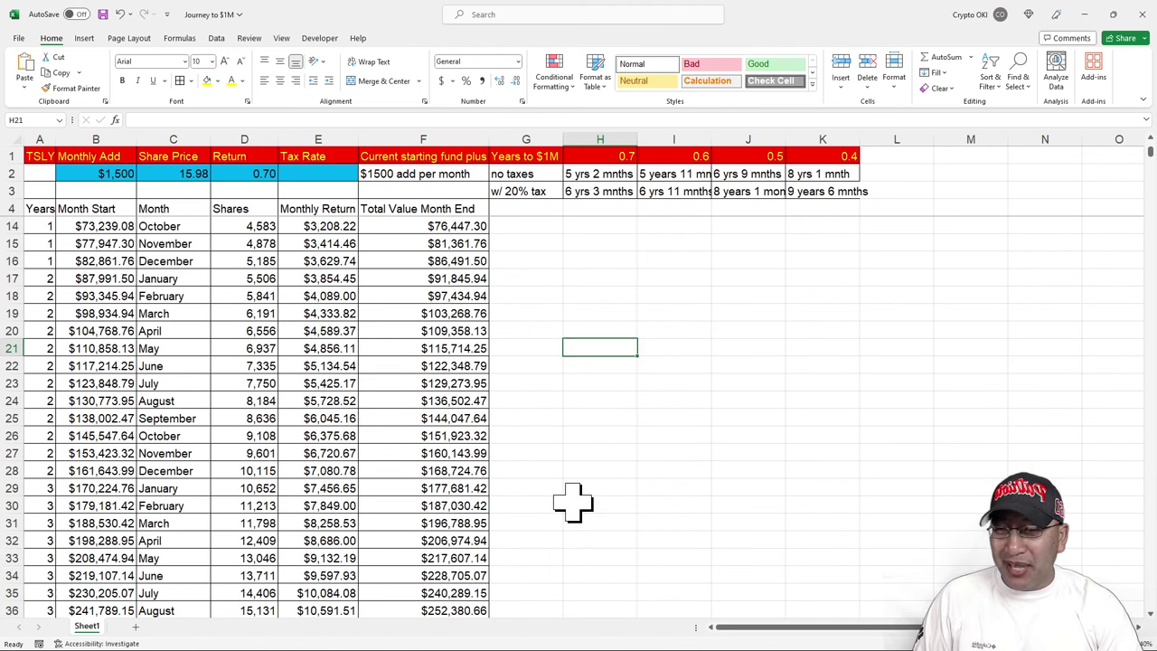
{"action": "scroll", "coordinate": [573, 503], "scroll_direction": "down", "scroll_amount": 1}
{"action": "left_click", "coordinate": [104, 543]}
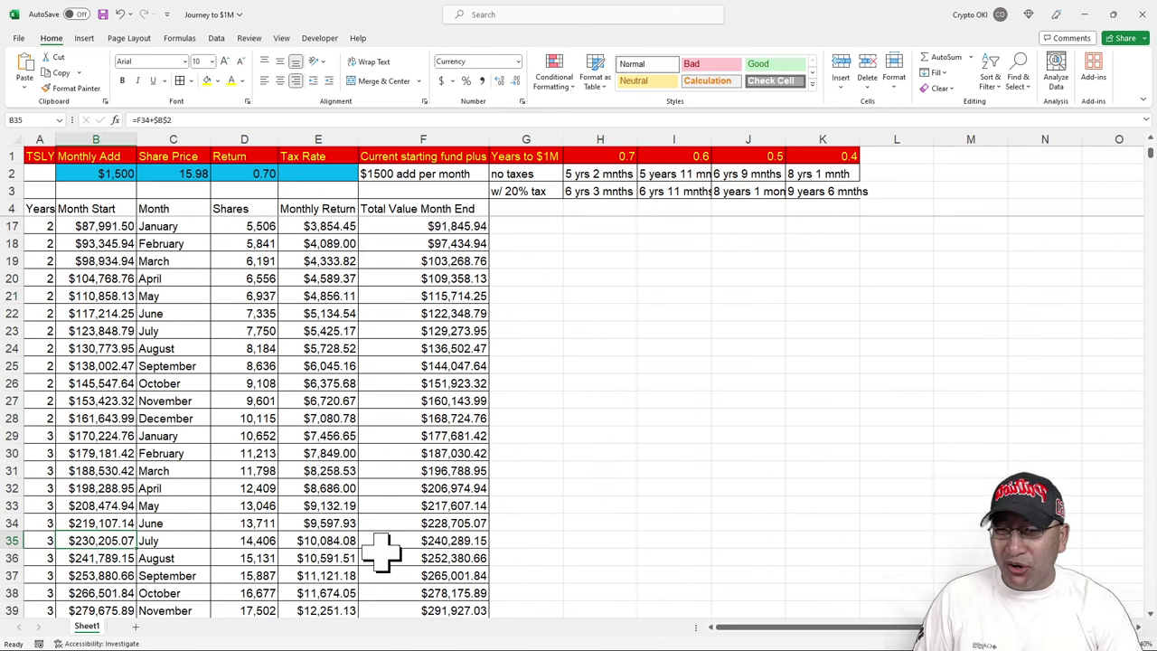
{"action": "scroll", "coordinate": [374, 533], "scroll_direction": "down", "scroll_amount": 1}
{"action": "scroll", "coordinate": [471, 511], "scroll_direction": "up", "scroll_amount": 3}
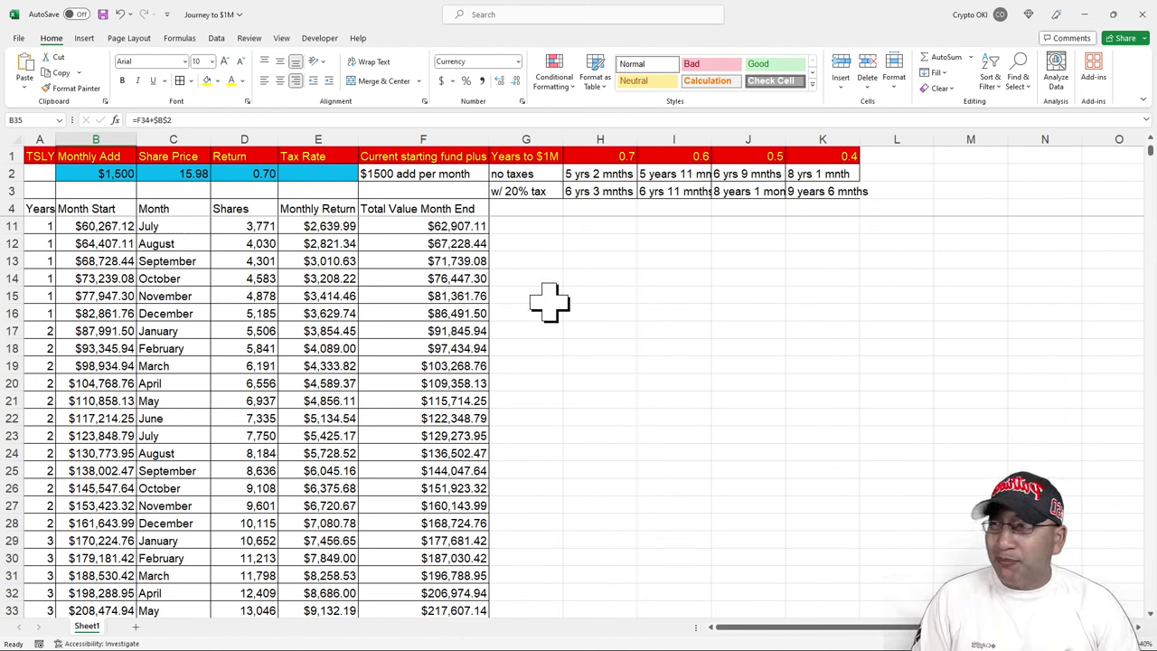
{"action": "left_click", "coordinate": [532, 276]}
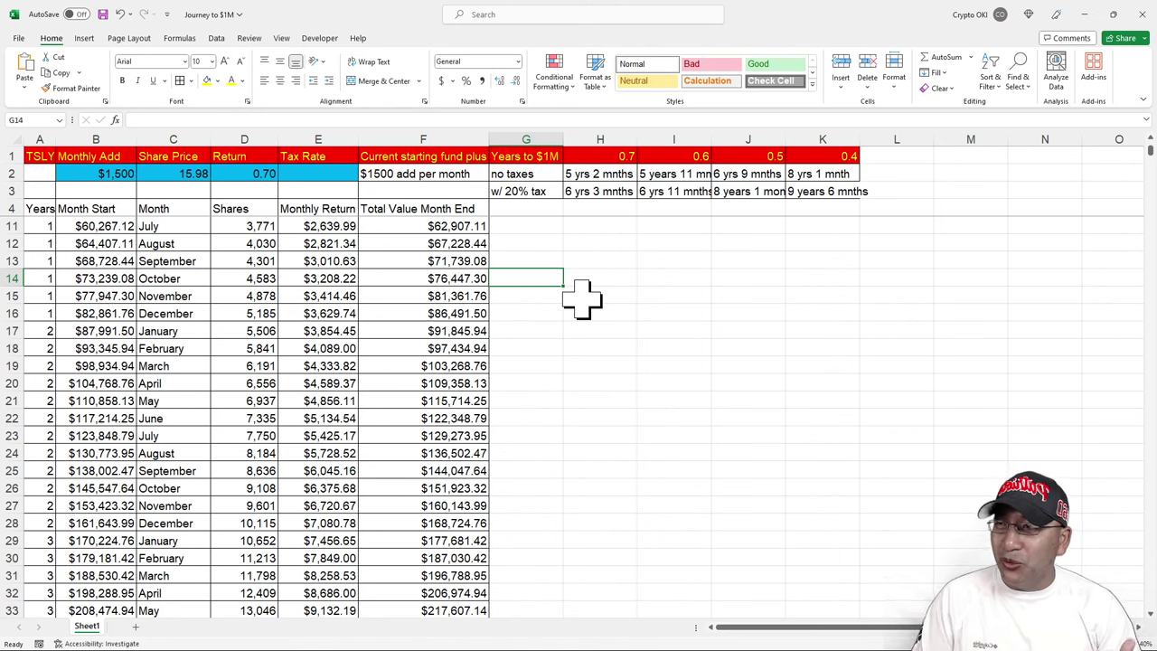
{"action": "left_click", "coordinate": [583, 296]}
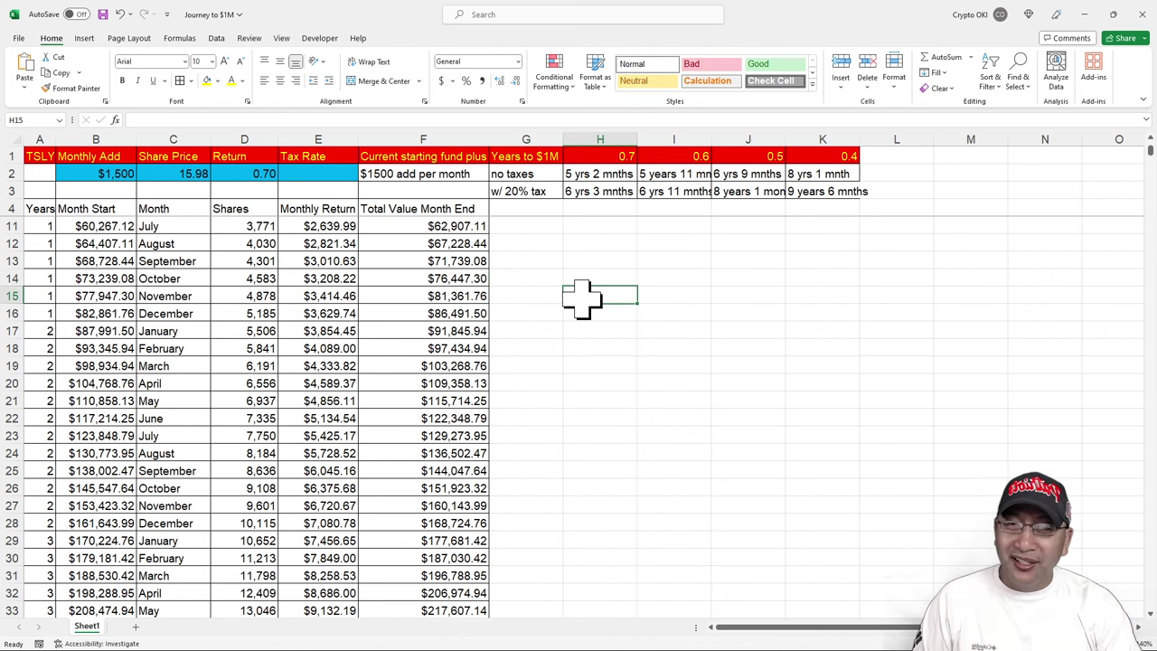
{"action": "left_click", "coordinate": [529, 312]}
{"action": "left_click", "coordinate": [529, 226]}
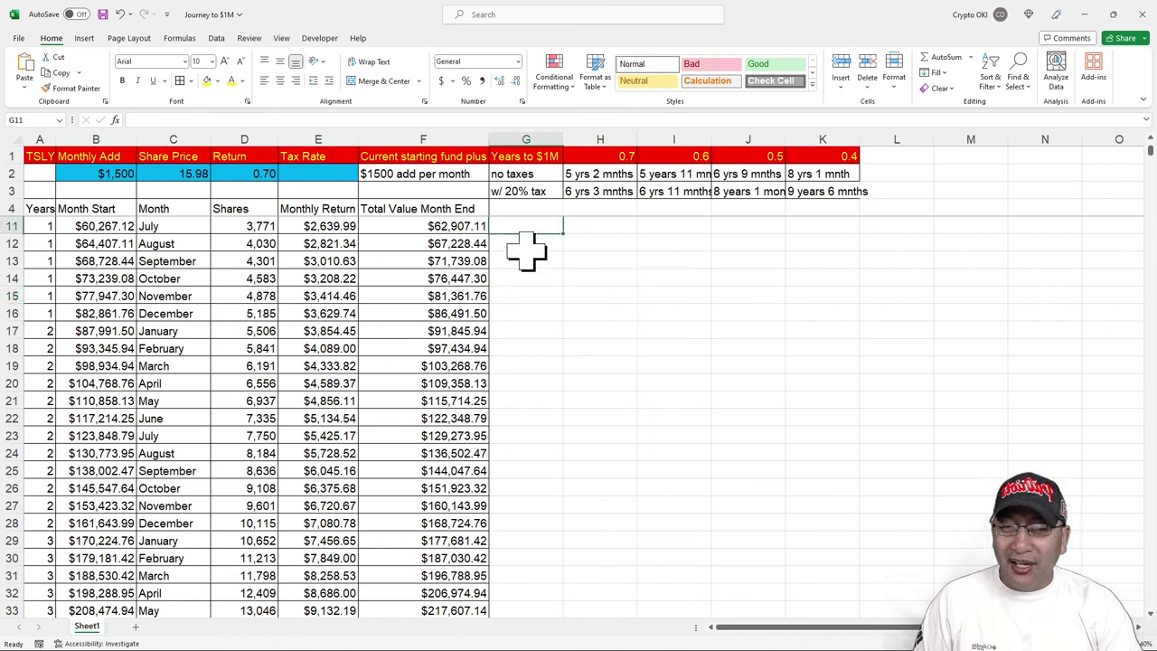
{"action": "left_click", "coordinate": [521, 262]}
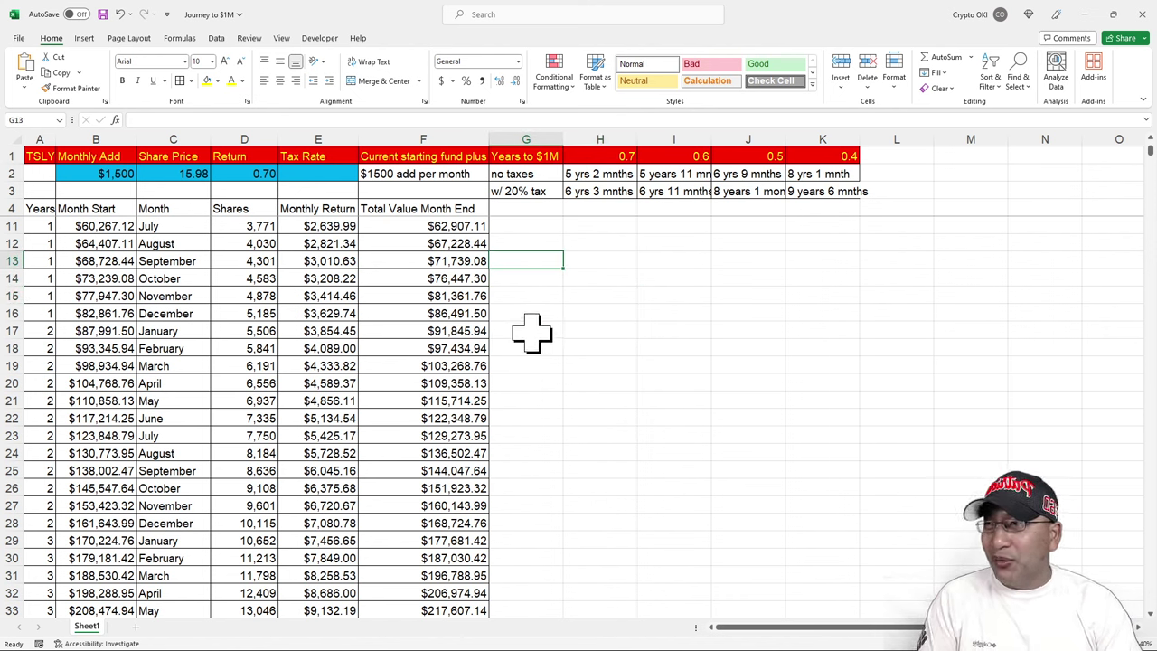